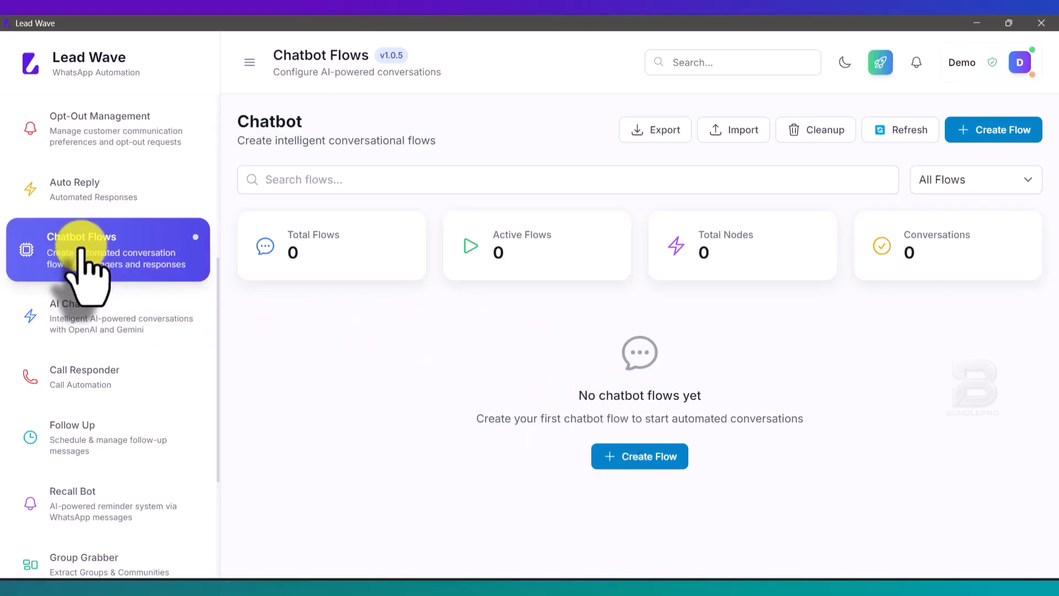
Step: Create a new chatbot flow and name it Test
{"action": "left_click", "coordinate": [993, 135]}
{"action": "left_click", "coordinate": [442, 196]}
{"action": "type", "text": "Test"}
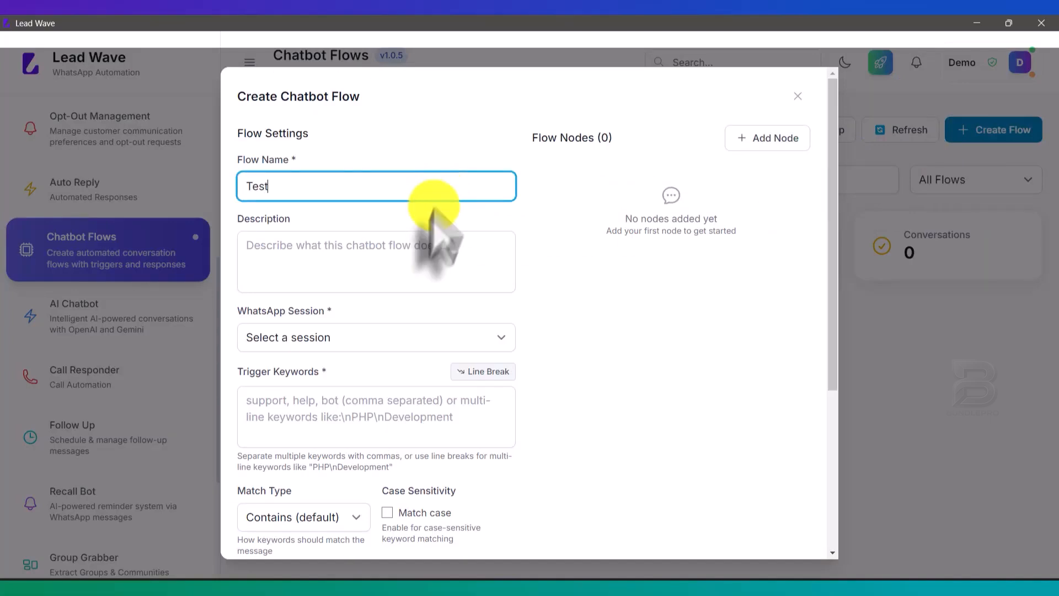
{"action": "left_click", "coordinate": [389, 255]}
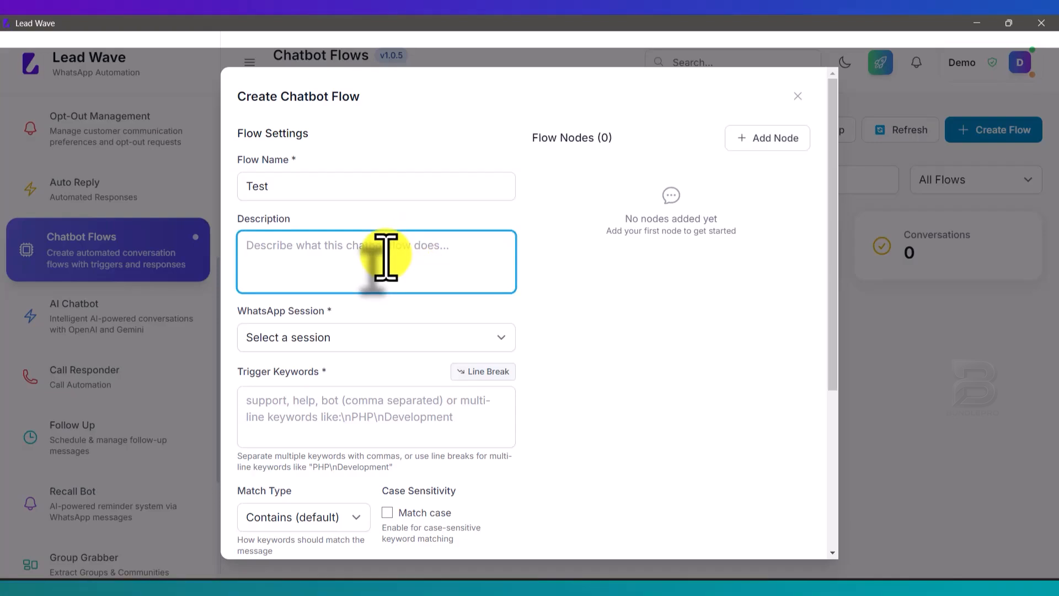
Step: Select the Test WhatsApp session and enter help as the flow's trigger keyword
{"action": "left_click", "coordinate": [326, 342]}
{"action": "left_click", "coordinate": [309, 372]}
{"action": "left_click", "coordinate": [322, 409]}
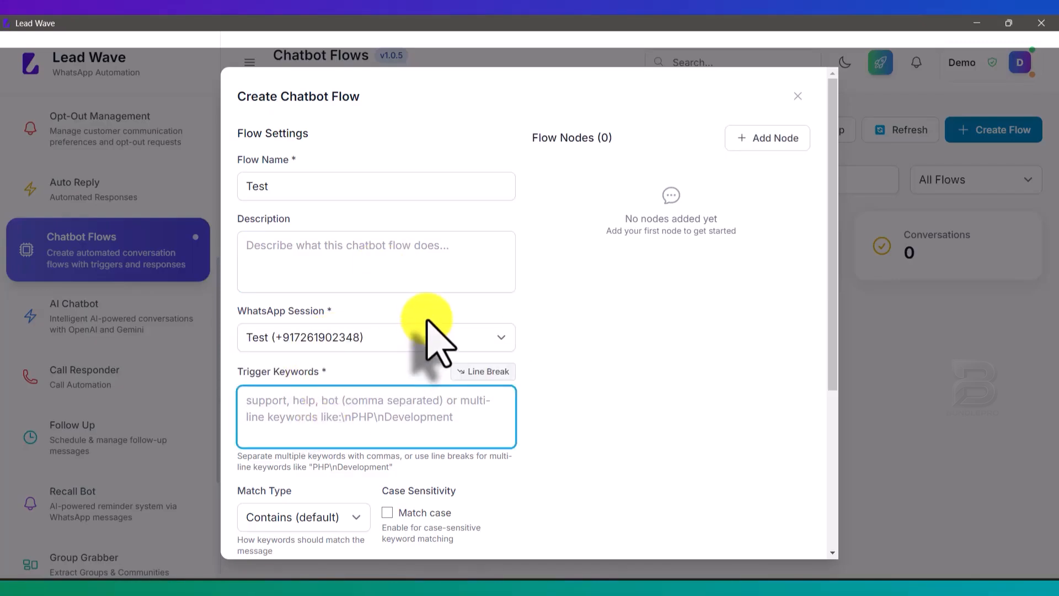
{"action": "type", "text": "help"}
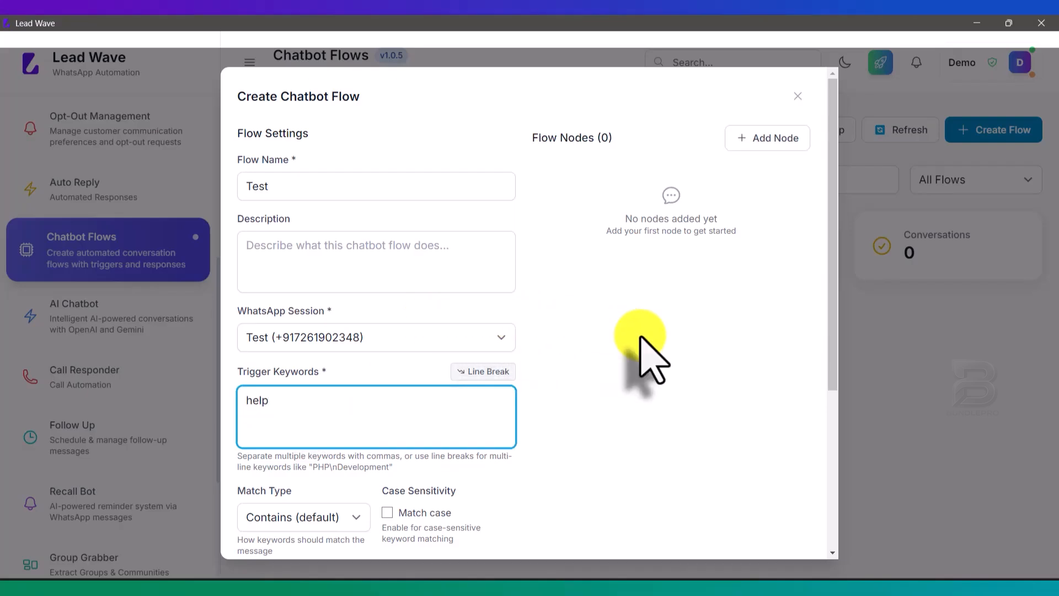
Step: Try the capitalised trigger keyword Help with case-sensitive matching enabled
{"action": "scroll", "coordinate": [639, 338], "scroll_direction": "down", "scroll_amount": 1}
{"action": "scroll", "coordinate": [582, 353], "scroll_direction": "down", "scroll_amount": 2}
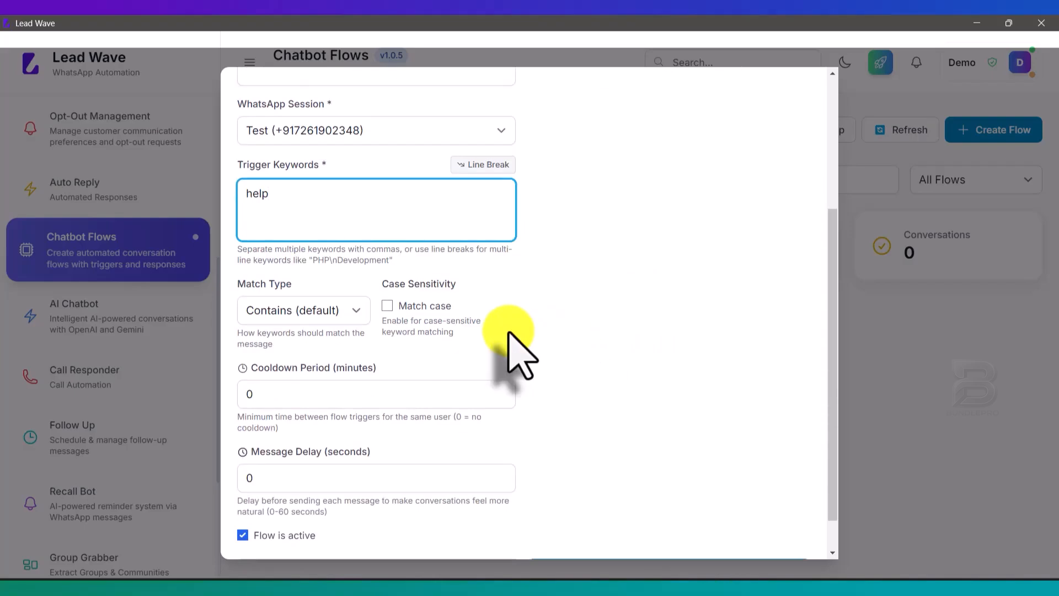
{"action": "left_click_drag", "start_coordinate": [326, 208], "coordinate": [193, 190]}
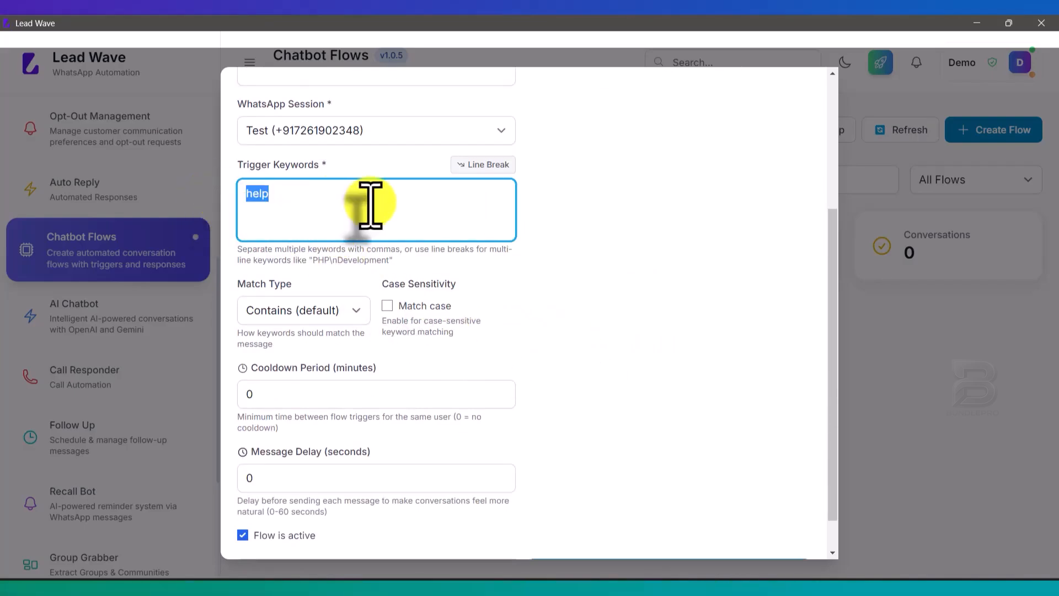
{"action": "type", "text": "Help"}
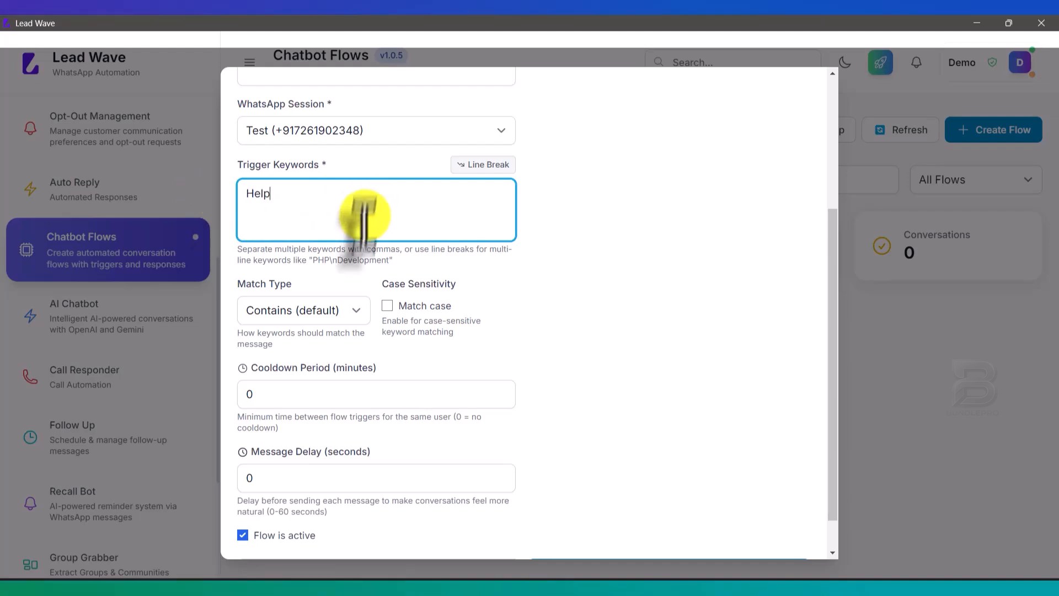
{"action": "left_click", "coordinate": [388, 305]}
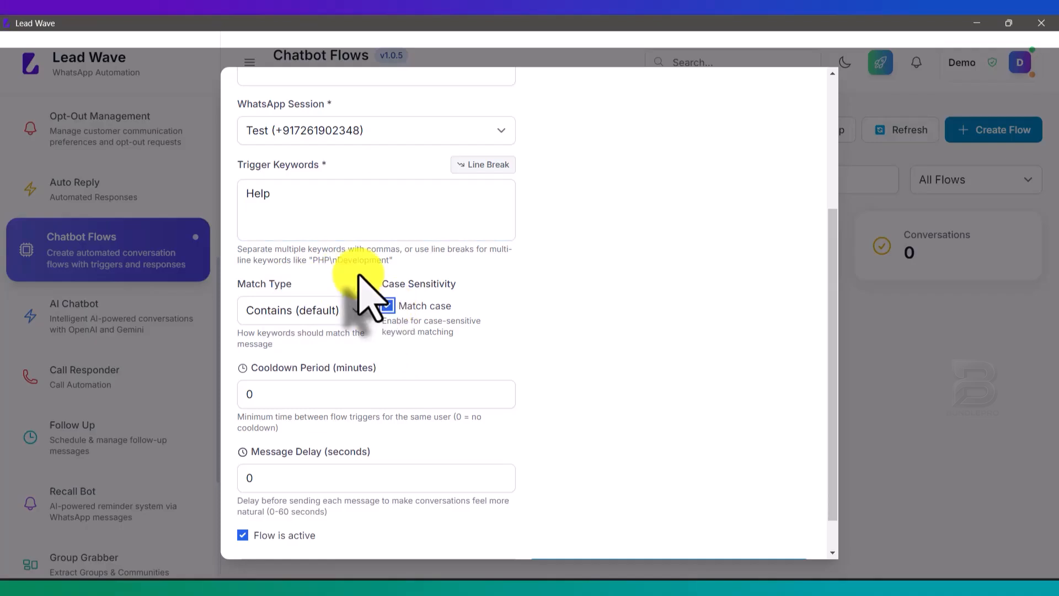
{"action": "left_click_drag", "start_coordinate": [279, 197], "coordinate": [232, 181]}
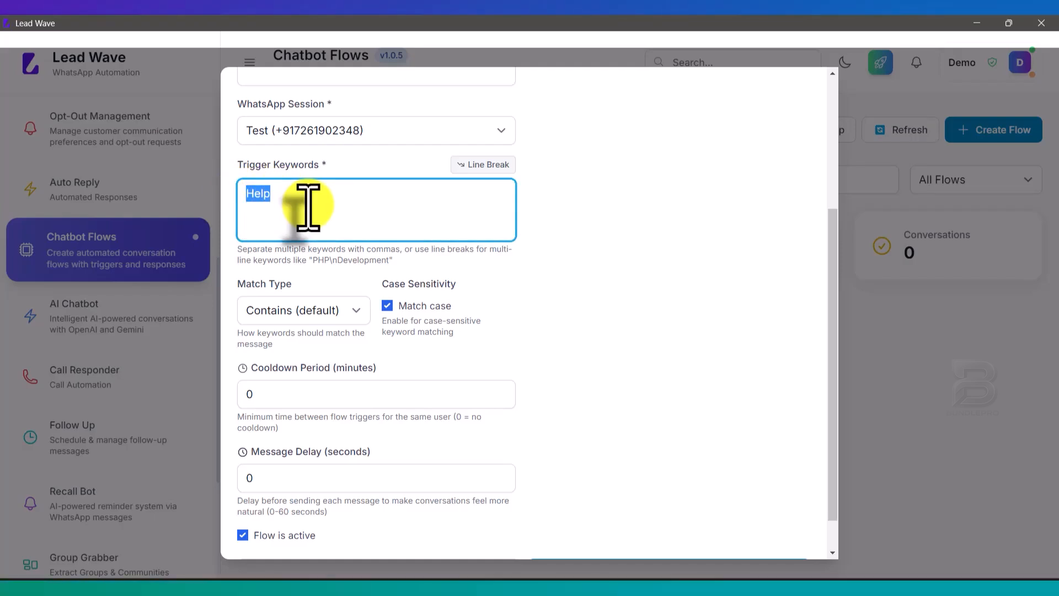
Step: Turn off case-sensitive matching and set the trigger keyword back to lowercase help
{"action": "left_click", "coordinate": [387, 307]}
{"action": "left_click_drag", "start_coordinate": [300, 209], "coordinate": [217, 189]}
{"action": "type", "text": "help"}
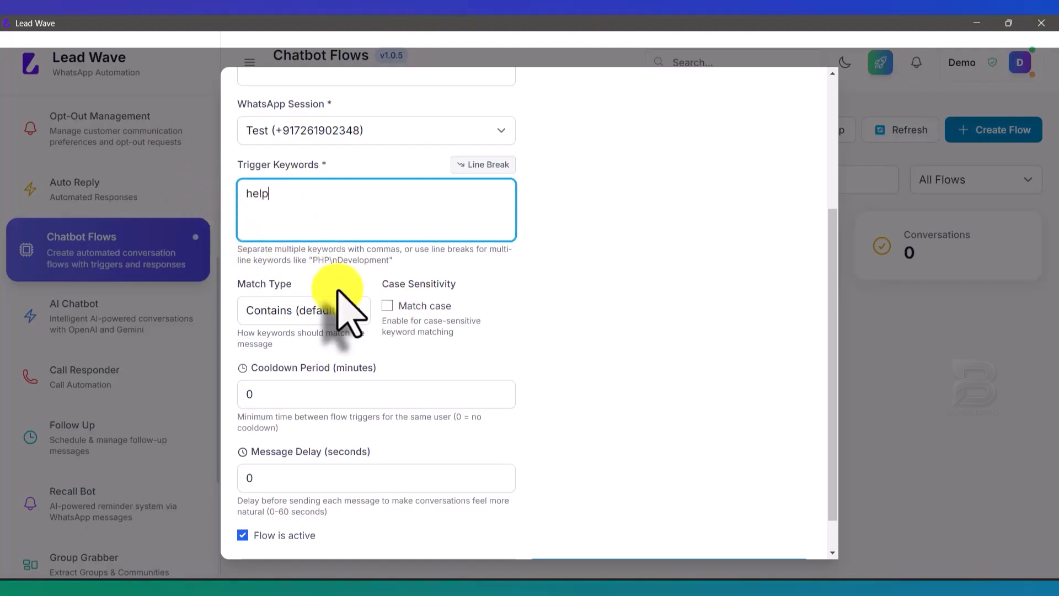
Step: Choose Contains (default) as the match type for the trigger keyword
{"action": "left_click", "coordinate": [319, 310]}
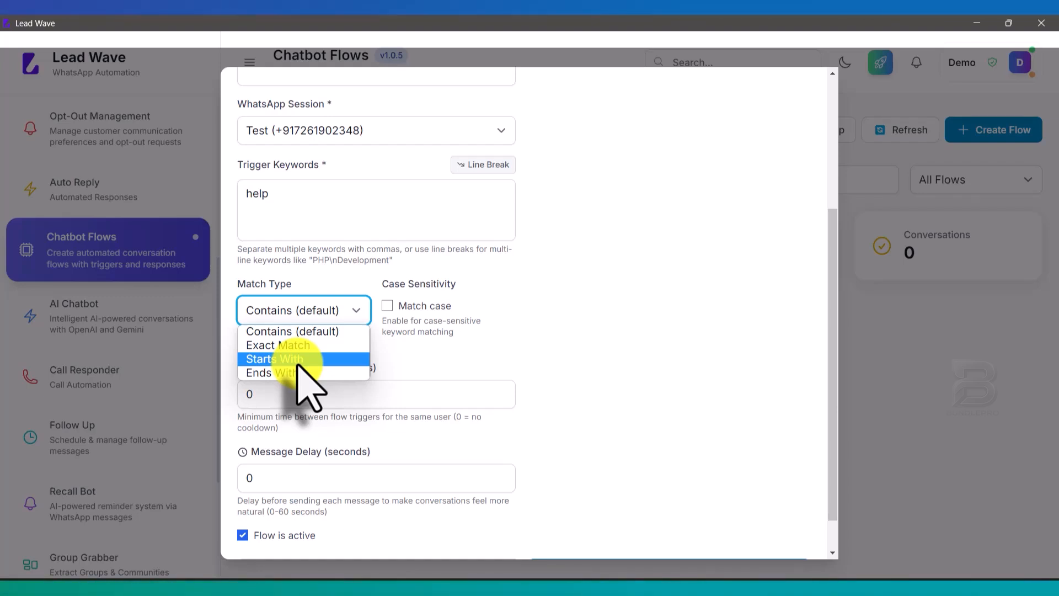
{"action": "left_click", "coordinate": [296, 332]}
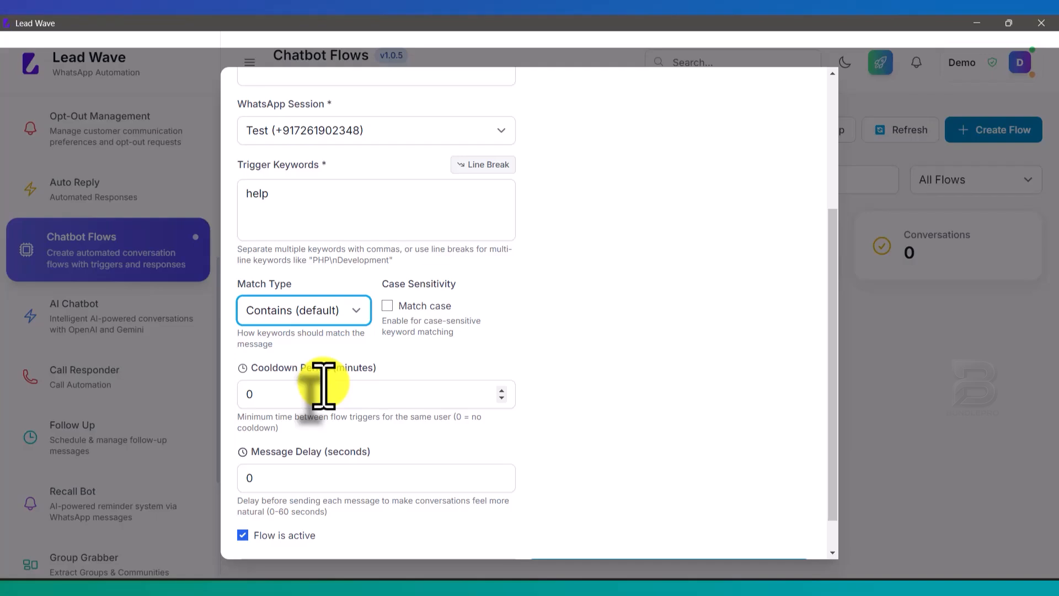
{"action": "left_click_drag", "start_coordinate": [273, 194], "coordinate": [242, 196]}
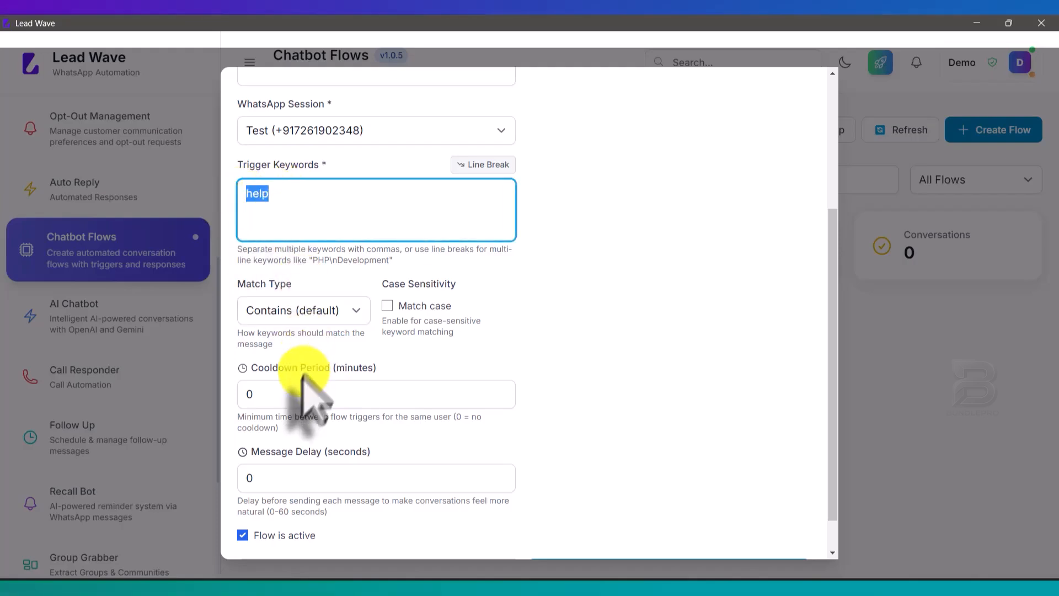
{"action": "double_click", "coordinate": [249, 394]}
{"action": "left_click", "coordinate": [584, 309]}
Step: Set the flow's message delay to 5 seconds
{"action": "scroll", "coordinate": [574, 326], "scroll_direction": "down", "scroll_amount": 1}
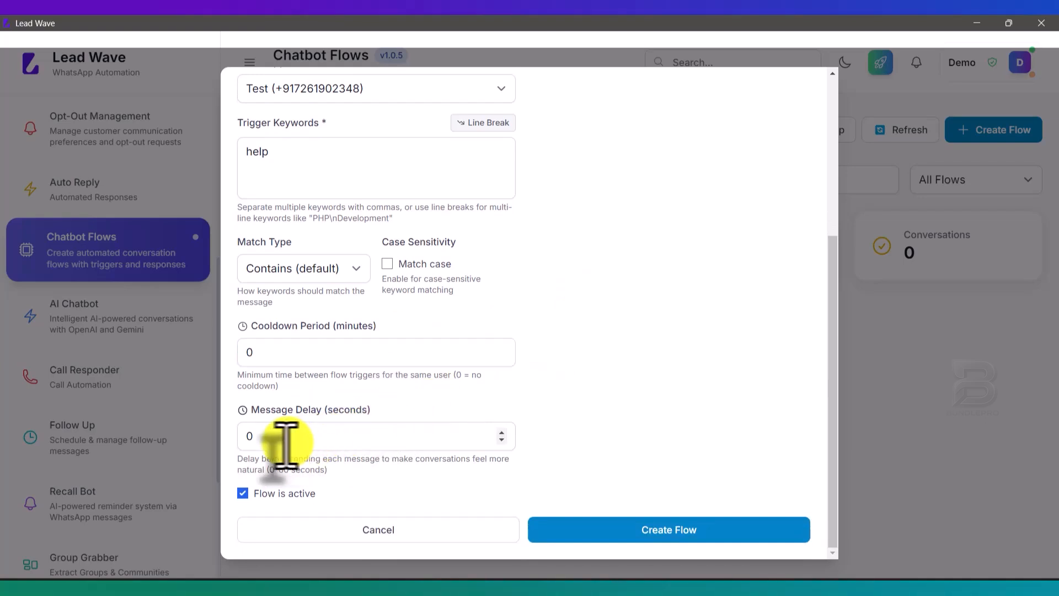
{"action": "double_click", "coordinate": [251, 436]}
{"action": "type", "text": "5"}
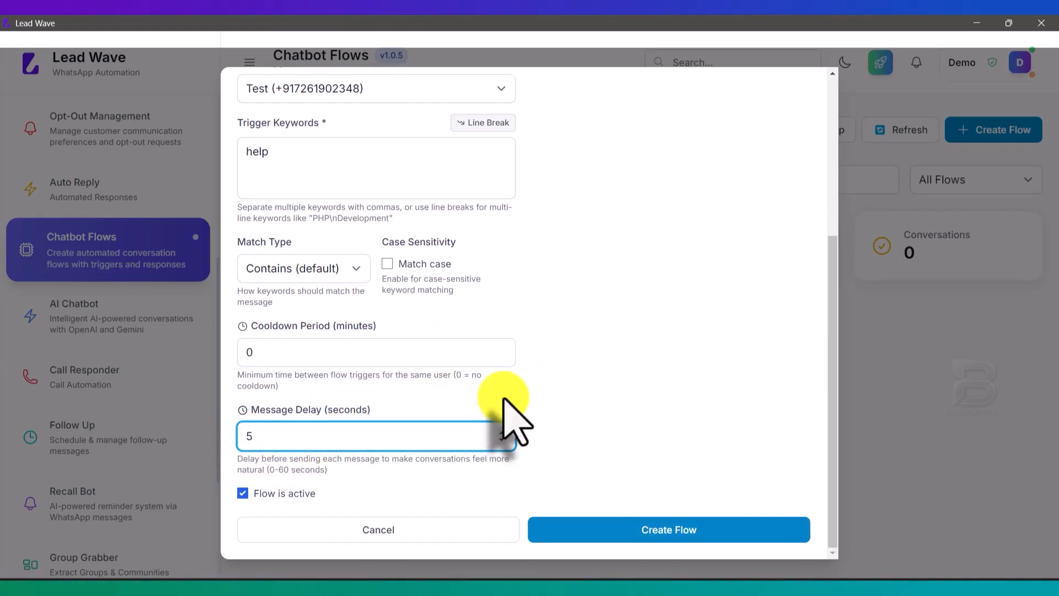
{"action": "left_click_drag", "start_coordinate": [296, 154], "coordinate": [231, 155]}
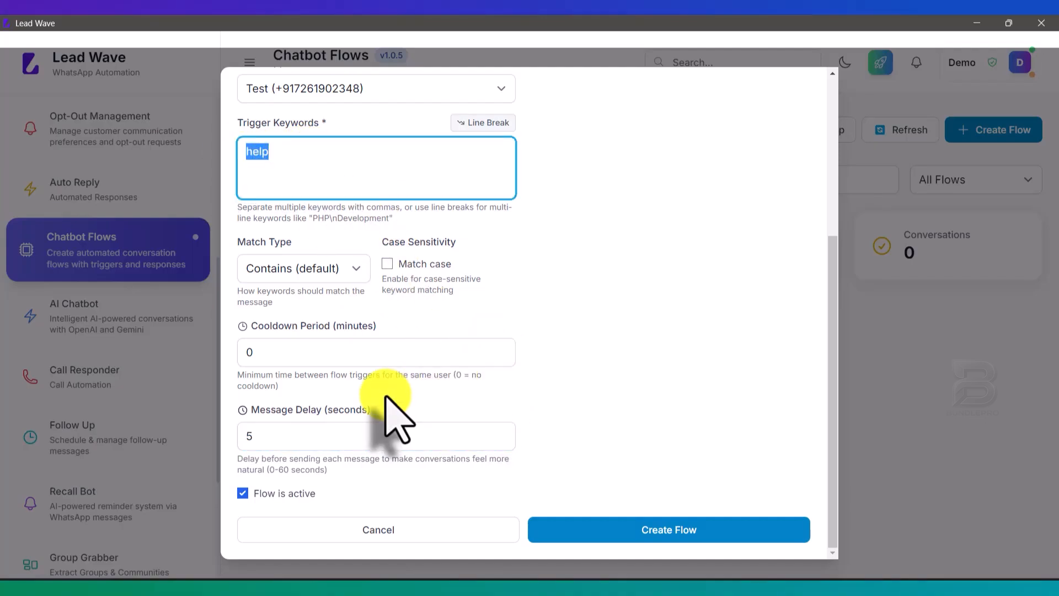
{"action": "left_click", "coordinate": [272, 434]}
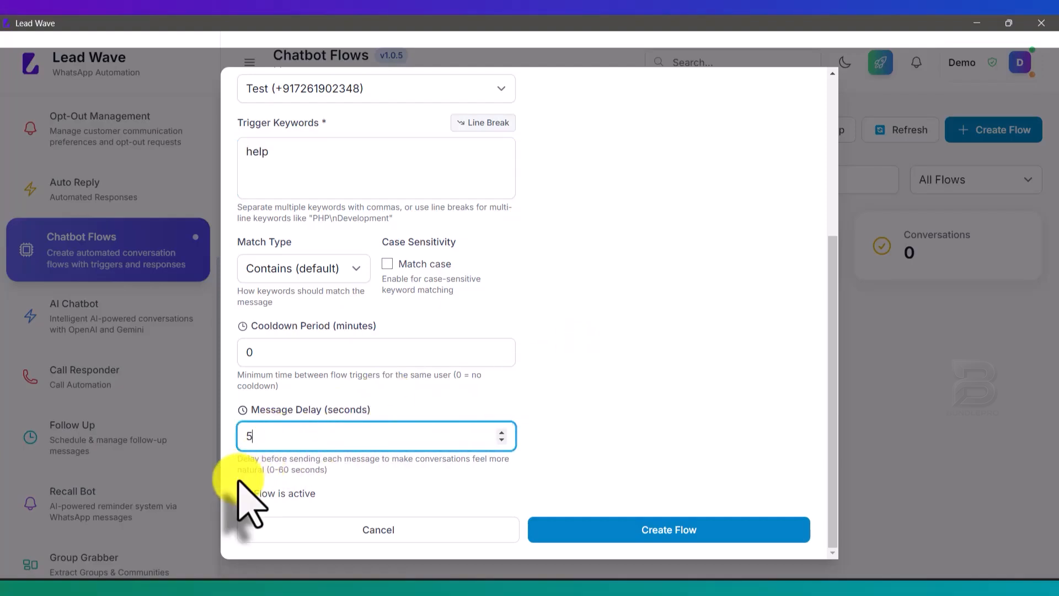
Step: Add a text message node named Welcome with the content "Thanks for messaging Lead Wave, how may i help you ?"
{"action": "scroll", "coordinate": [575, 319], "scroll_direction": "up", "scroll_amount": 5}
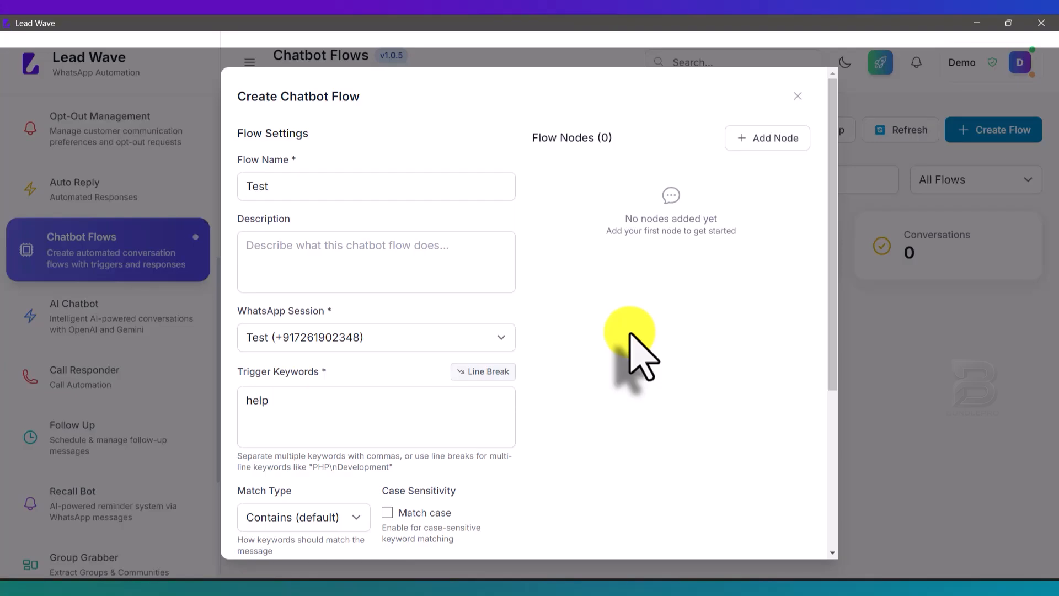
{"action": "left_click", "coordinate": [751, 142]}
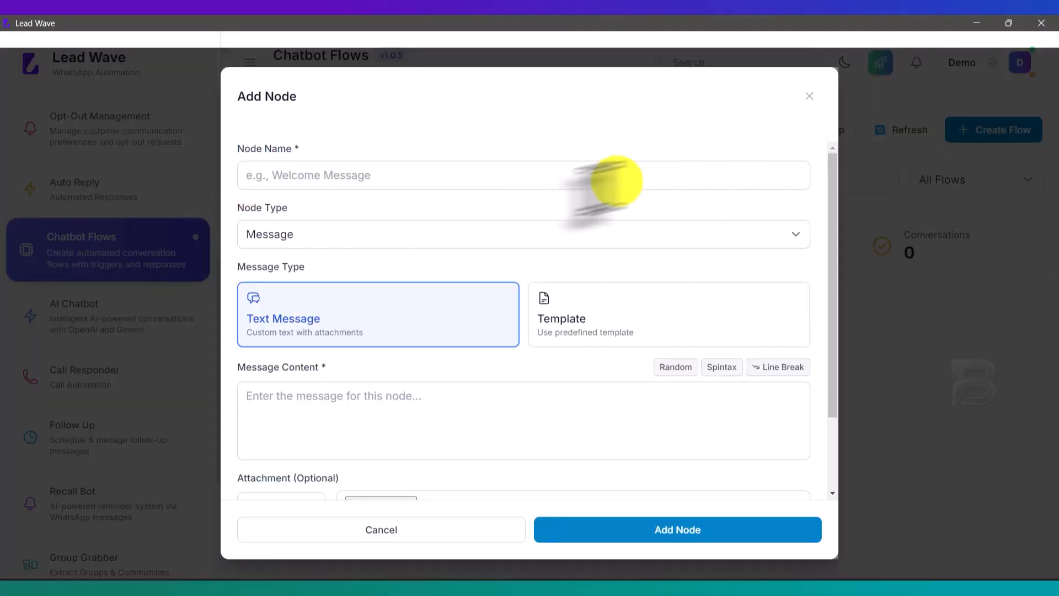
{"action": "left_click", "coordinate": [407, 176]}
{"action": "type", "text": "Welcome"}
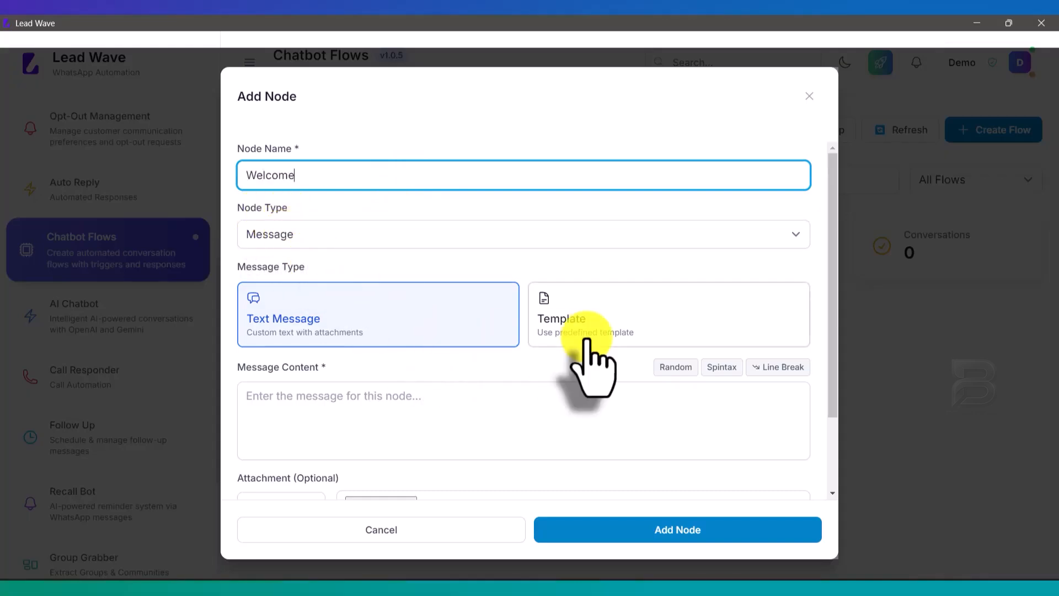
{"action": "scroll", "coordinate": [586, 341], "scroll_direction": "down", "scroll_amount": 1}
{"action": "left_click", "coordinate": [315, 331]}
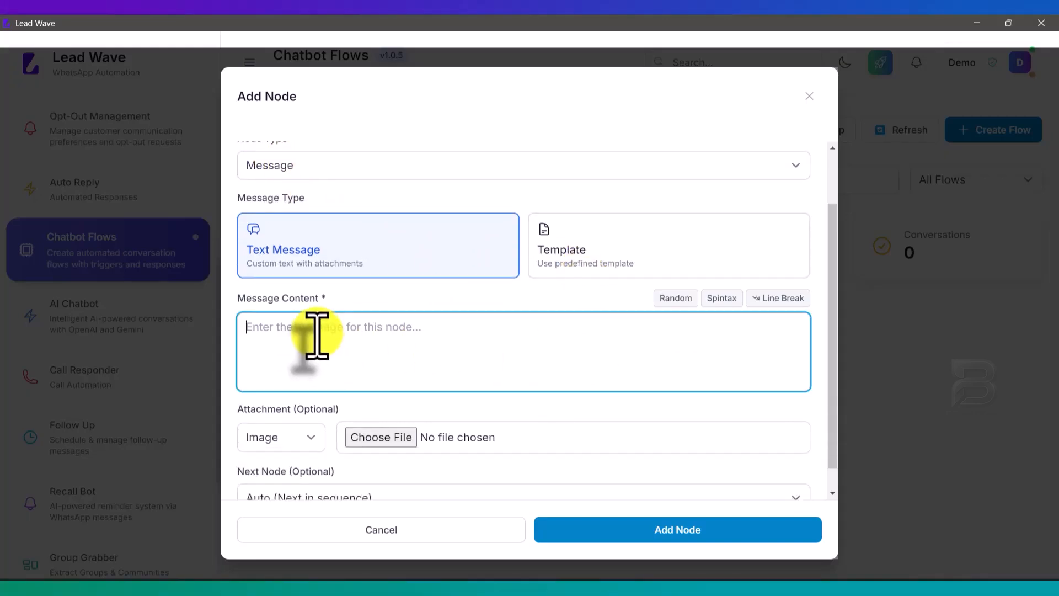
{"action": "type", "text": "Thanks for messaging Lead Wave, how may i help you ?"}
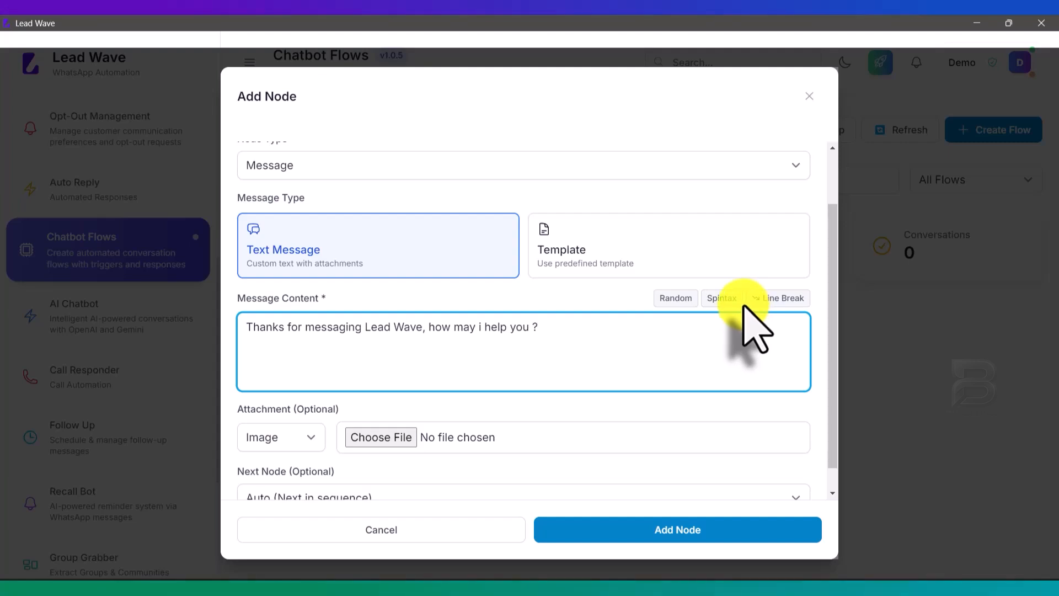
{"action": "scroll", "coordinate": [755, 325], "scroll_direction": "down", "scroll_amount": 1}
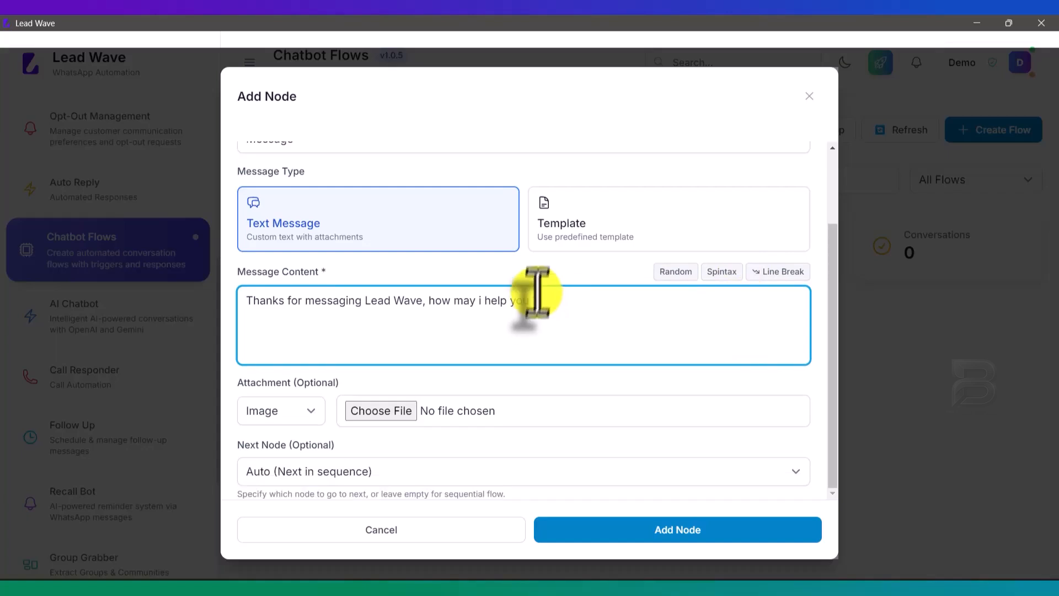
{"action": "left_click", "coordinate": [678, 531]}
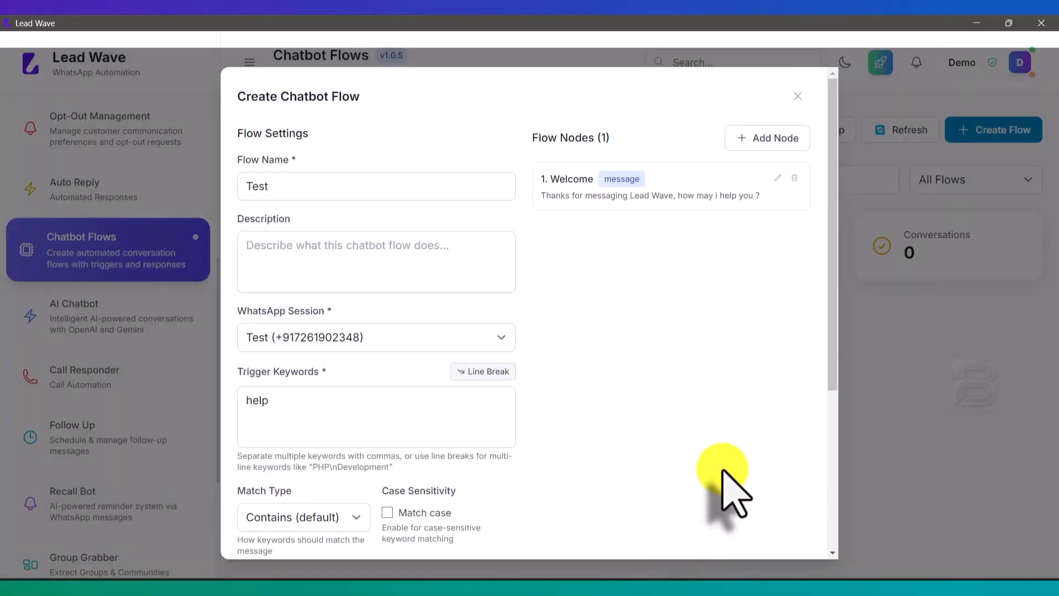
Step: Start a second node called Name, of type Question, with the message "Please mention your name"
{"action": "left_click", "coordinate": [779, 139]}
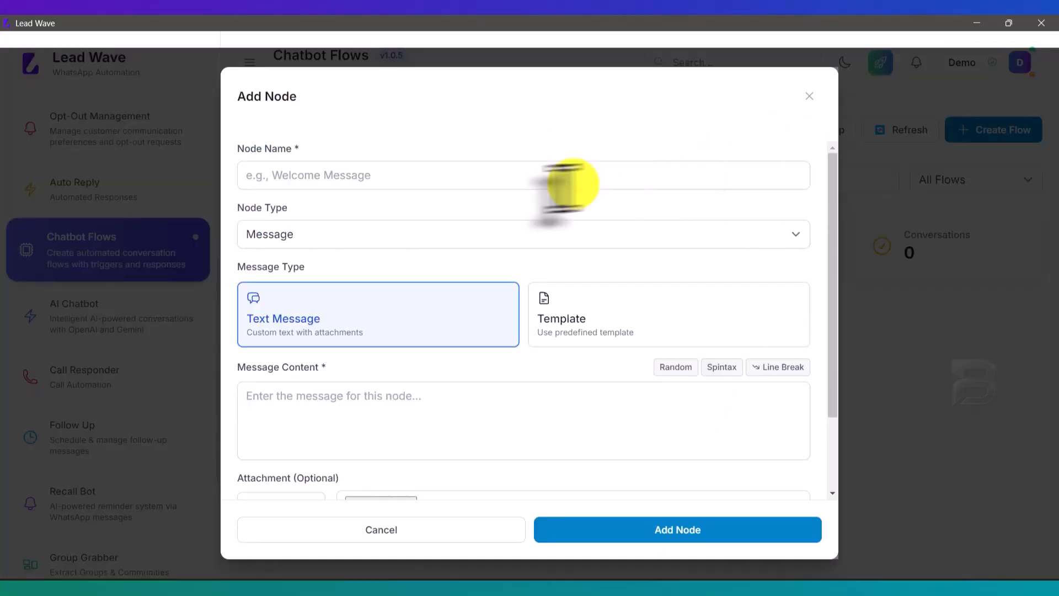
{"action": "left_click", "coordinate": [478, 175]}
{"action": "type", "text": "Name"}
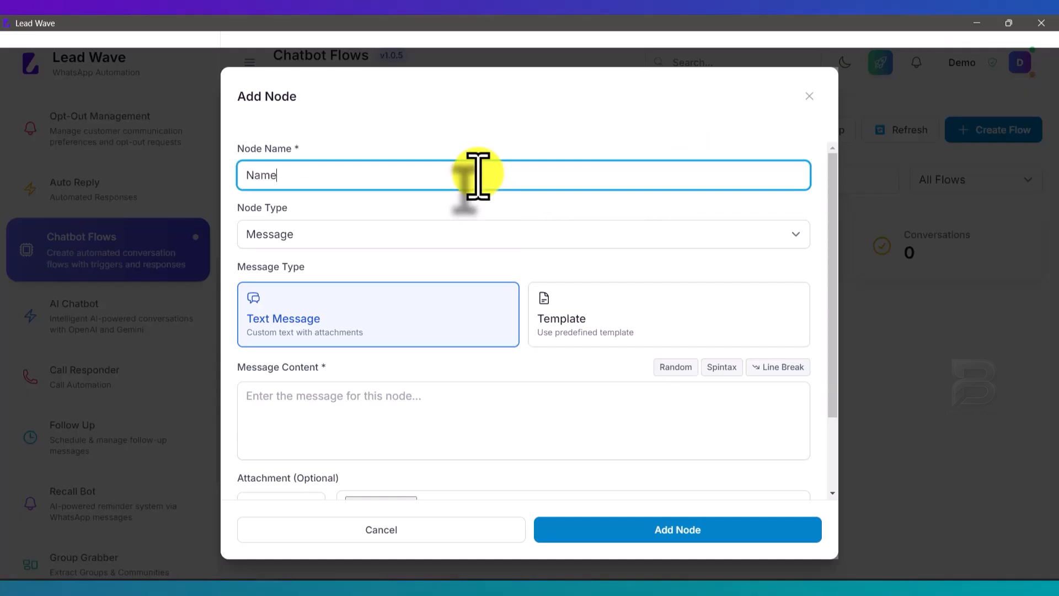
{"action": "left_click", "coordinate": [325, 241]}
{"action": "left_click", "coordinate": [301, 266]}
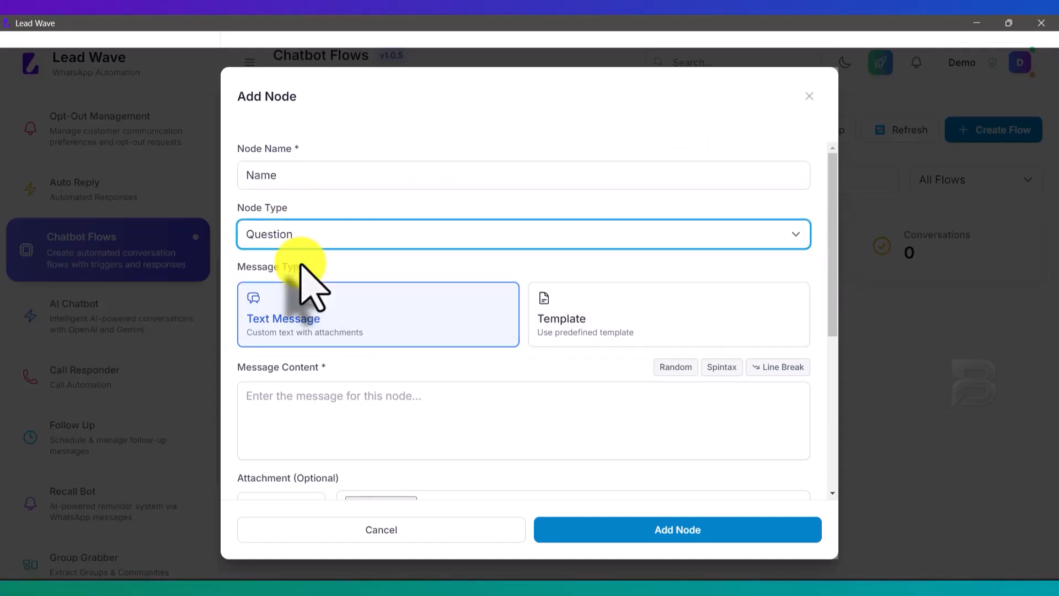
{"action": "left_click", "coordinate": [356, 406]}
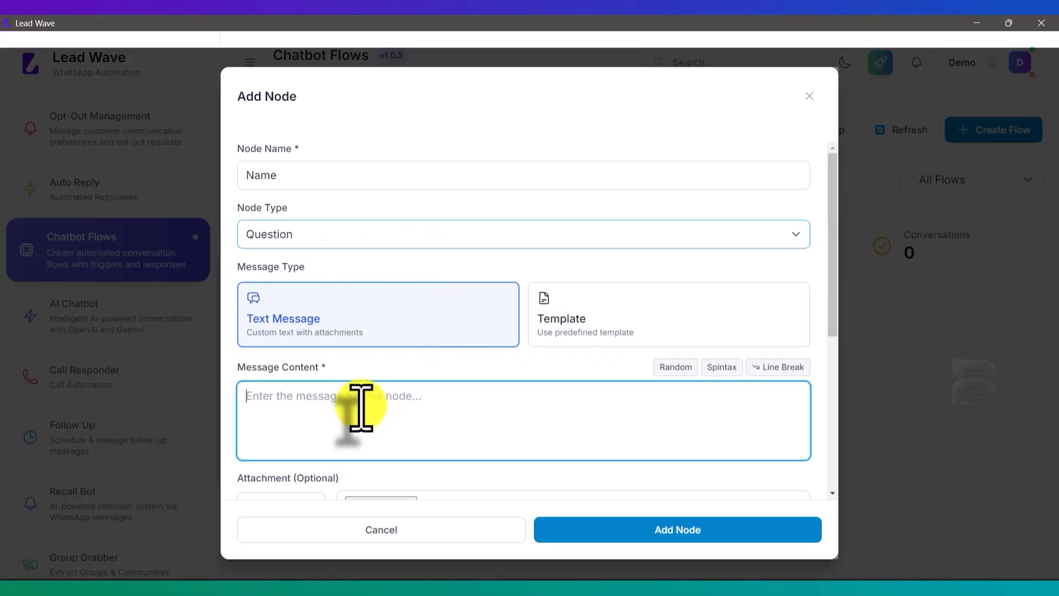
{"action": "type", "text": "Please mention your name"}
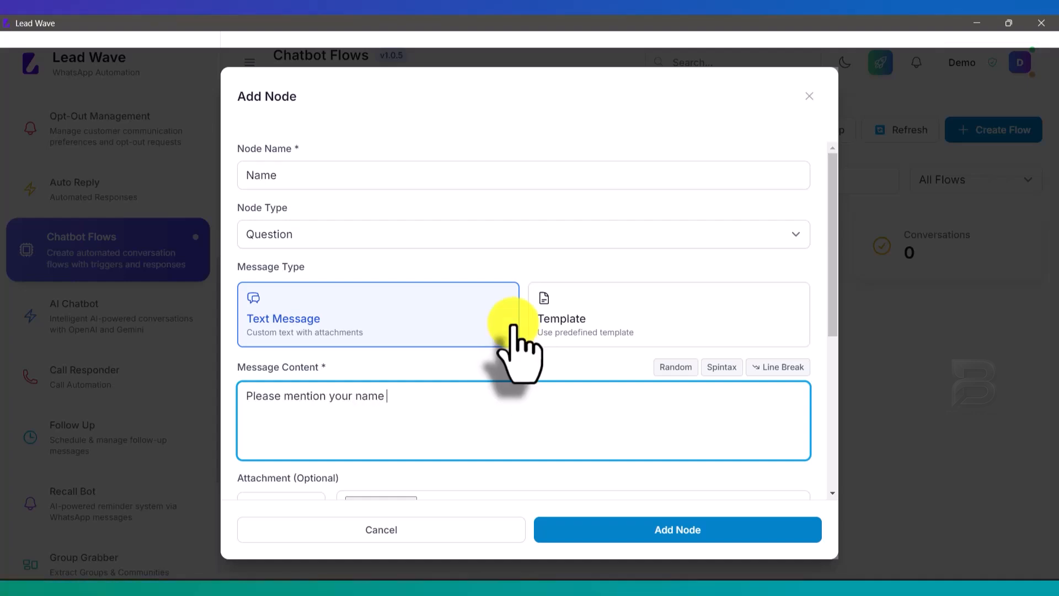
Step: Set the question's extract variable to name and add the node to the flow
{"action": "scroll", "coordinate": [513, 326], "scroll_direction": "down", "scroll_amount": 5}
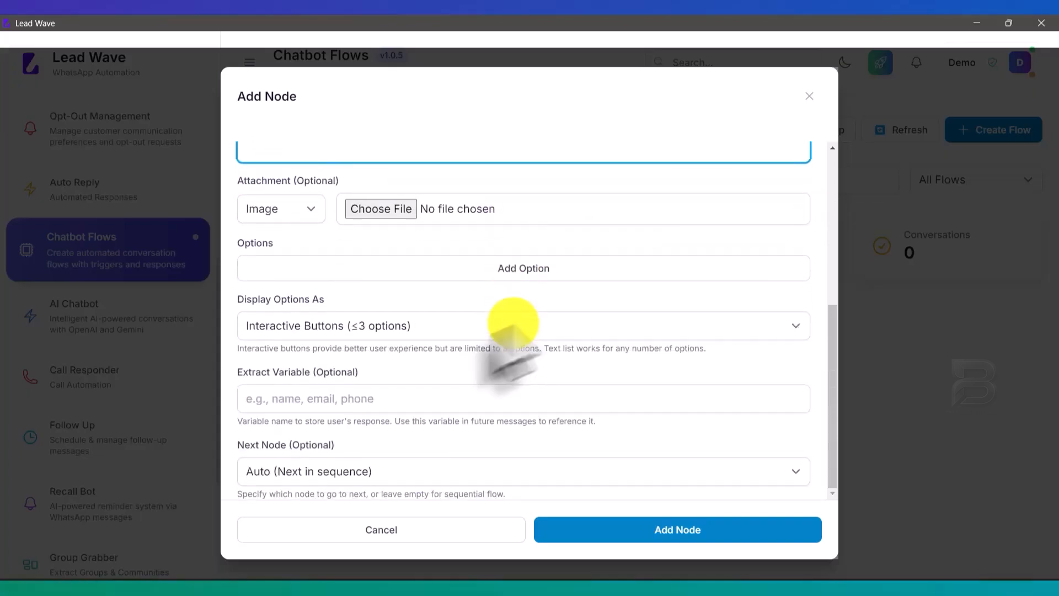
{"action": "left_click", "coordinate": [292, 399]}
{"action": "type", "text": "name"}
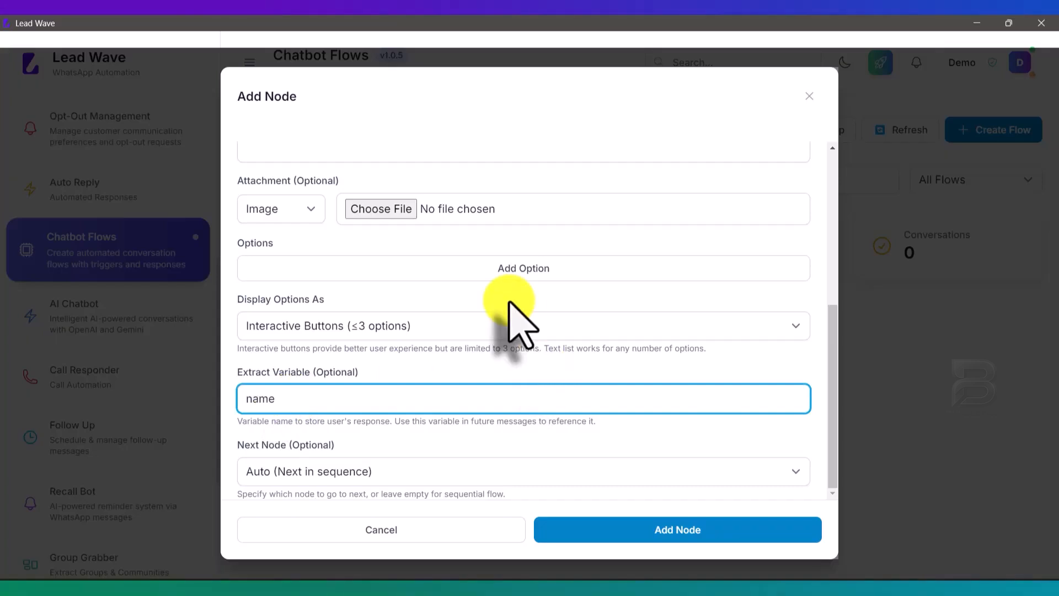
{"action": "left_click", "coordinate": [679, 530]}
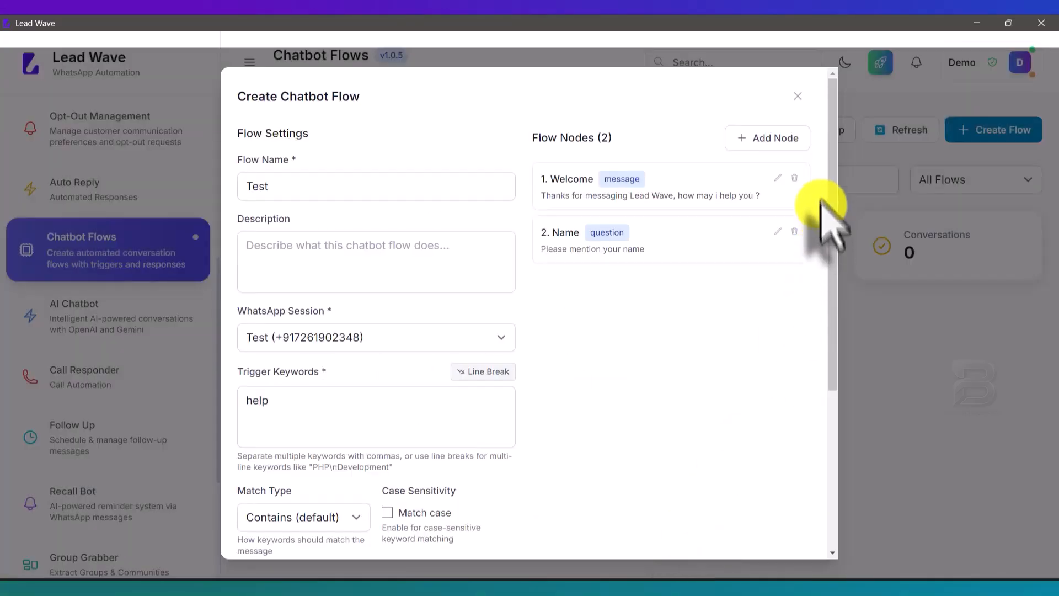
Step: Start a third flow node named Products and set its node type to Question
{"action": "left_click", "coordinate": [776, 138]}
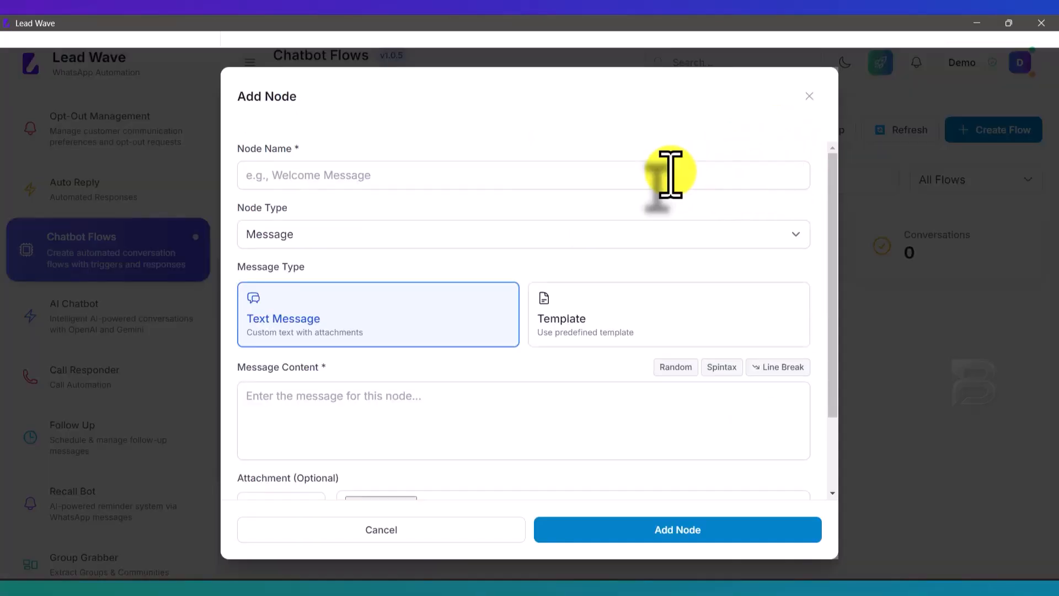
{"action": "left_click", "coordinate": [442, 165]}
{"action": "type", "text": "Products"}
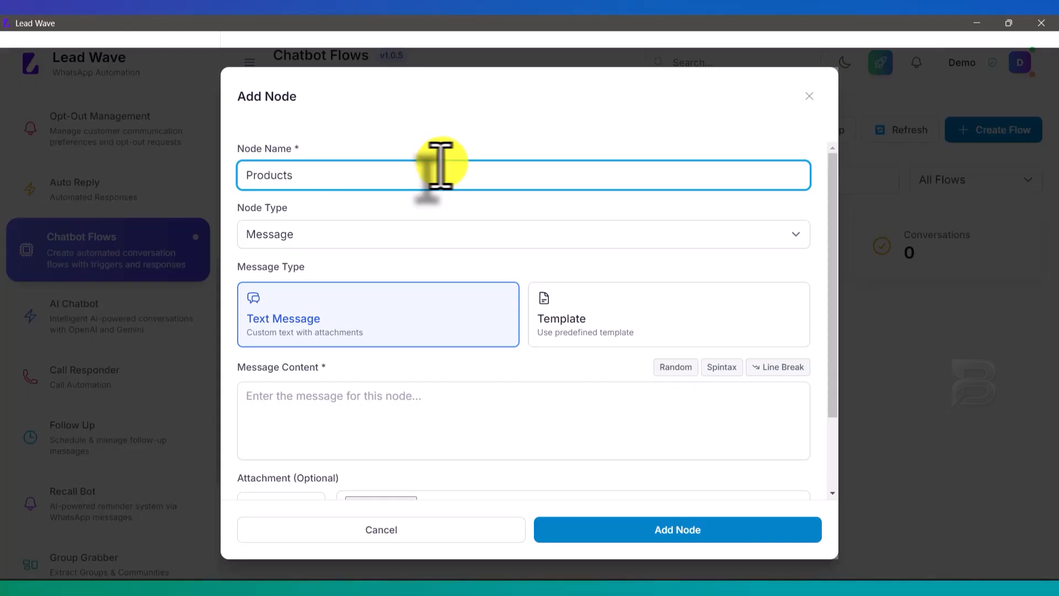
{"action": "left_click", "coordinate": [293, 233]}
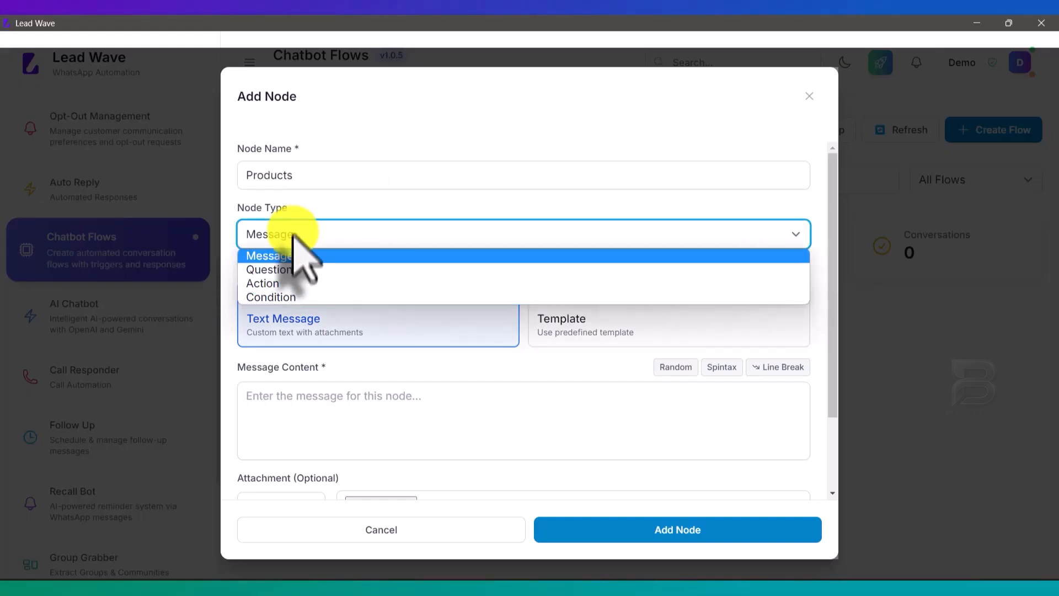
{"action": "left_click", "coordinate": [279, 269]}
Step: Enter the Products node's message content as "Hello {{name}}, which product are you interested in ?"
{"action": "scroll", "coordinate": [430, 237], "scroll_direction": "down", "scroll_amount": 3}
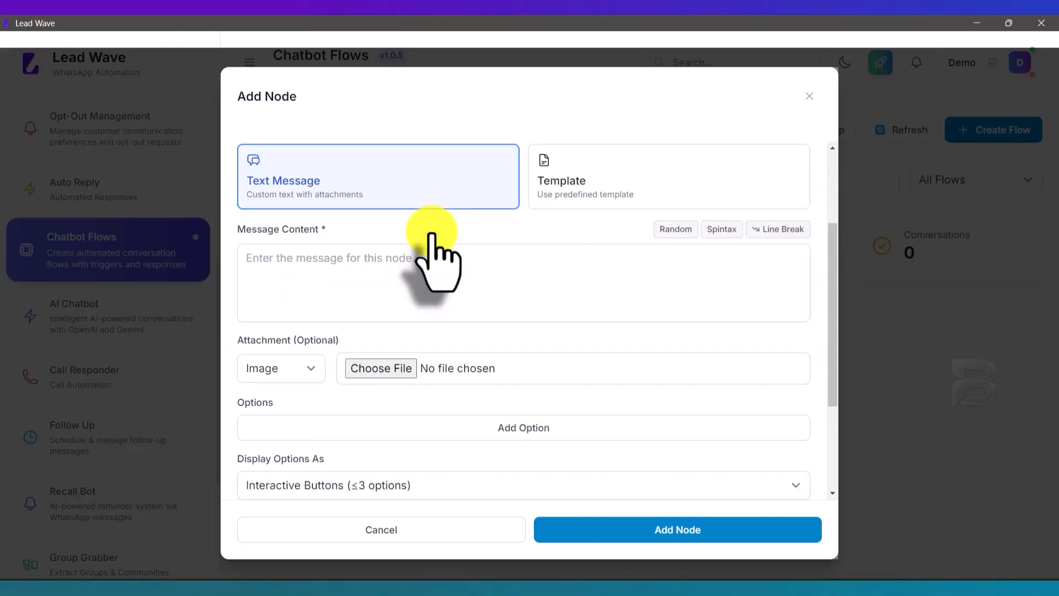
{"action": "left_click", "coordinate": [370, 271]}
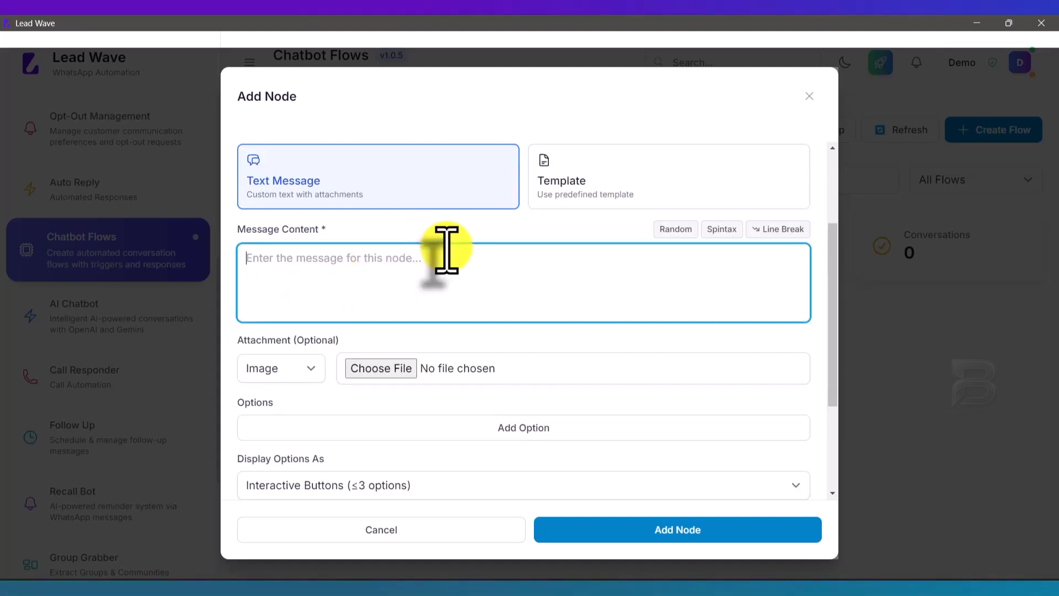
{"action": "type", "text": "Hello "}
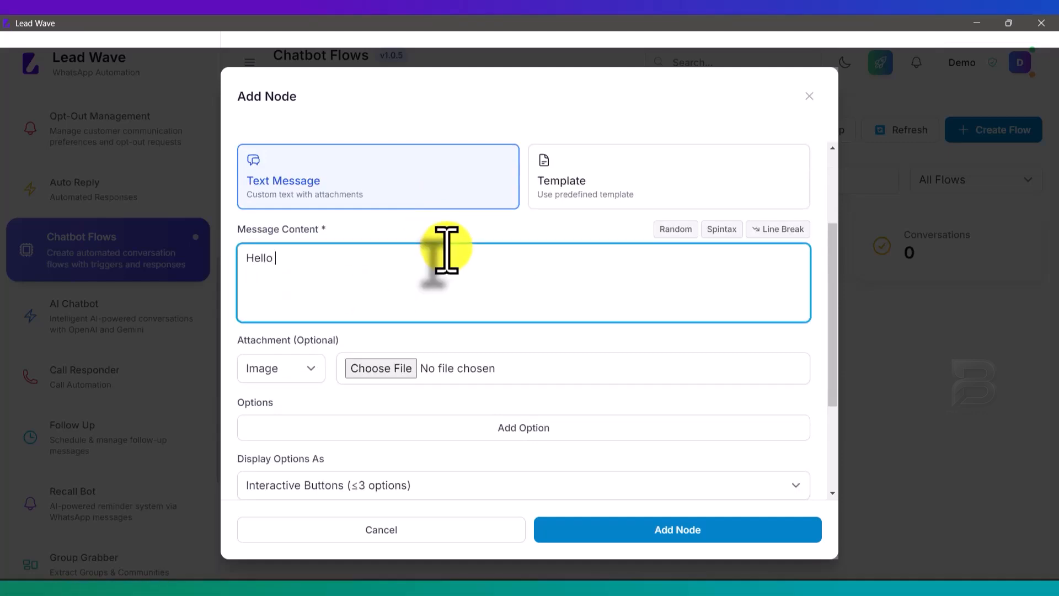
{"action": "type", "text": "{{"}
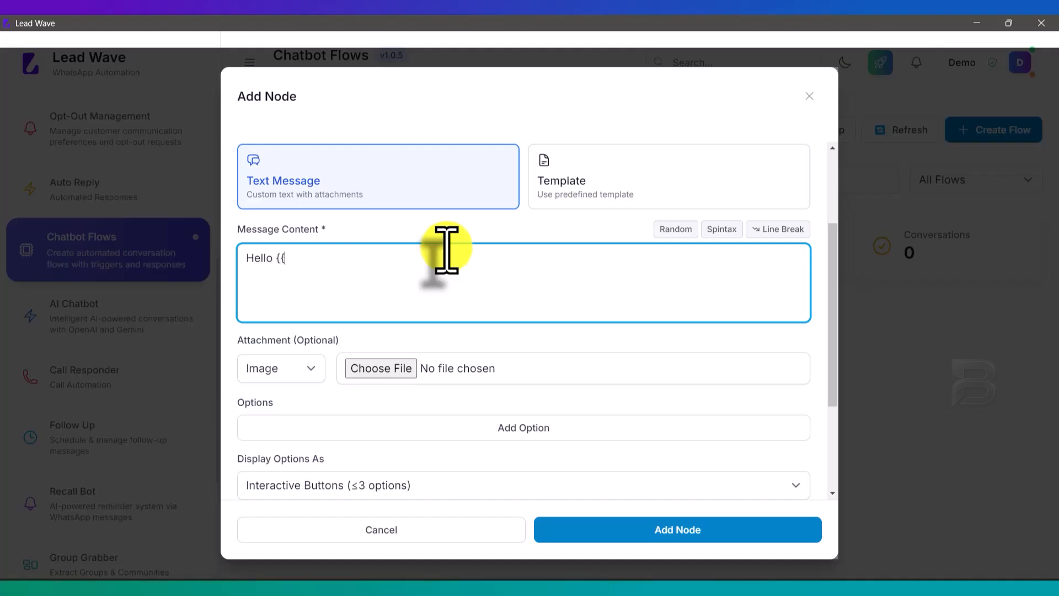
{"action": "type", "text": "name}}"}
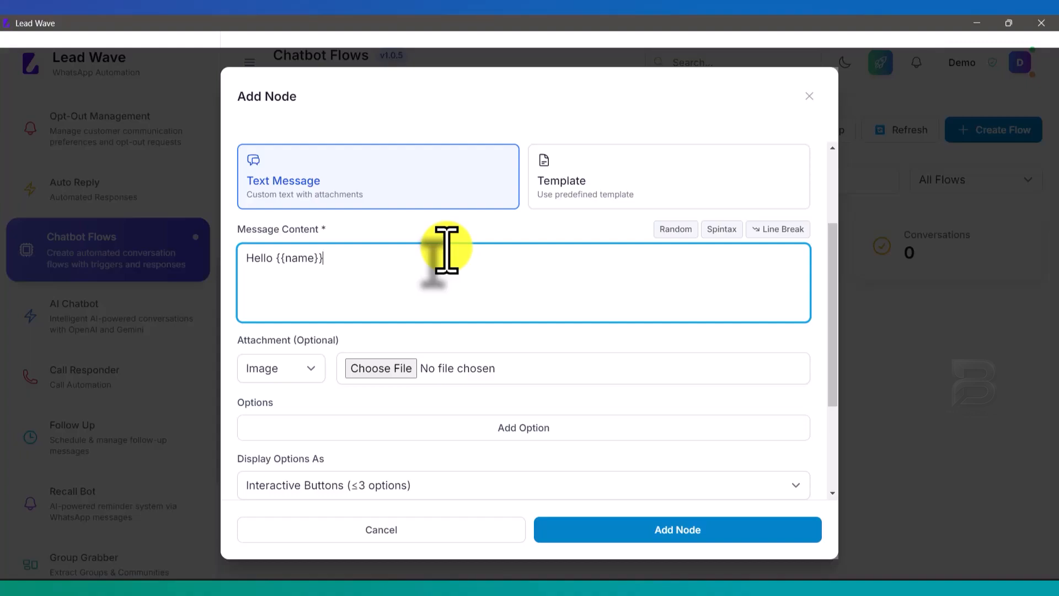
{"action": "type", "text": ", which p"}
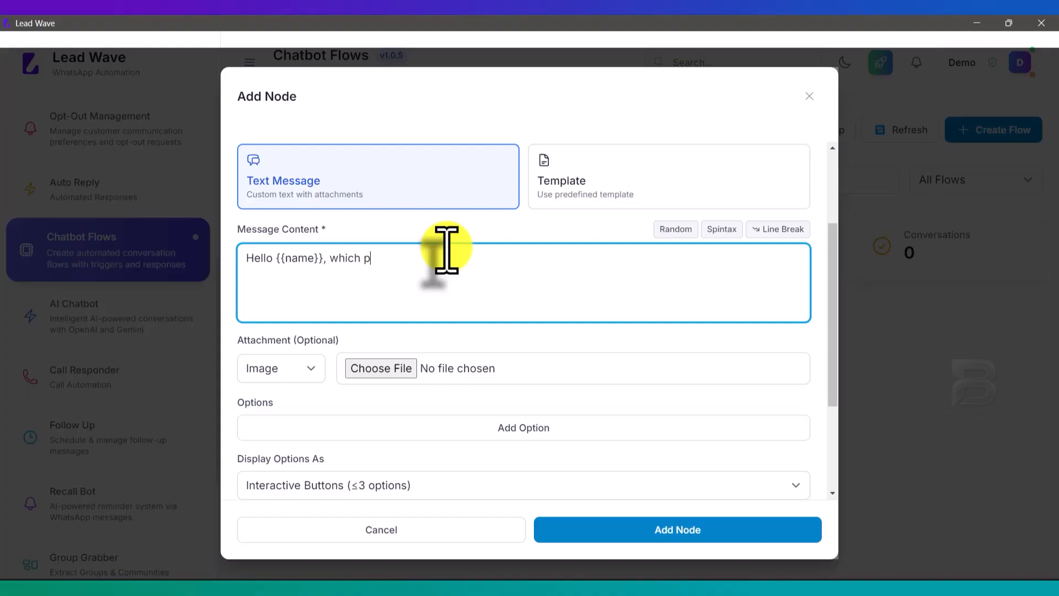
{"action": "type", "text": "roduct are q"}
{"action": "type", "text": "ou int"}
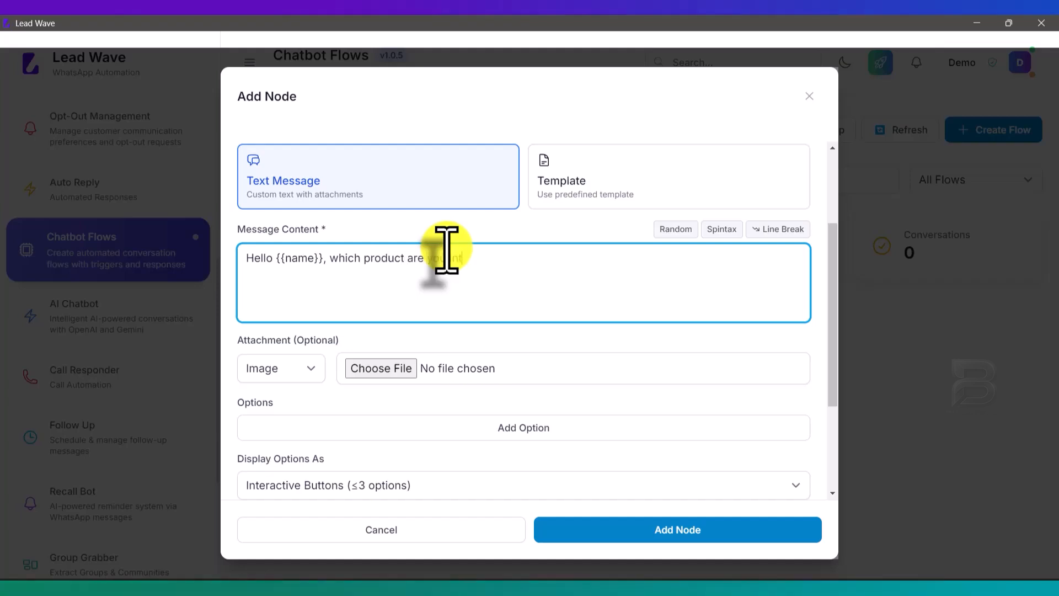
{"action": "type", "text": "erested in ?"}
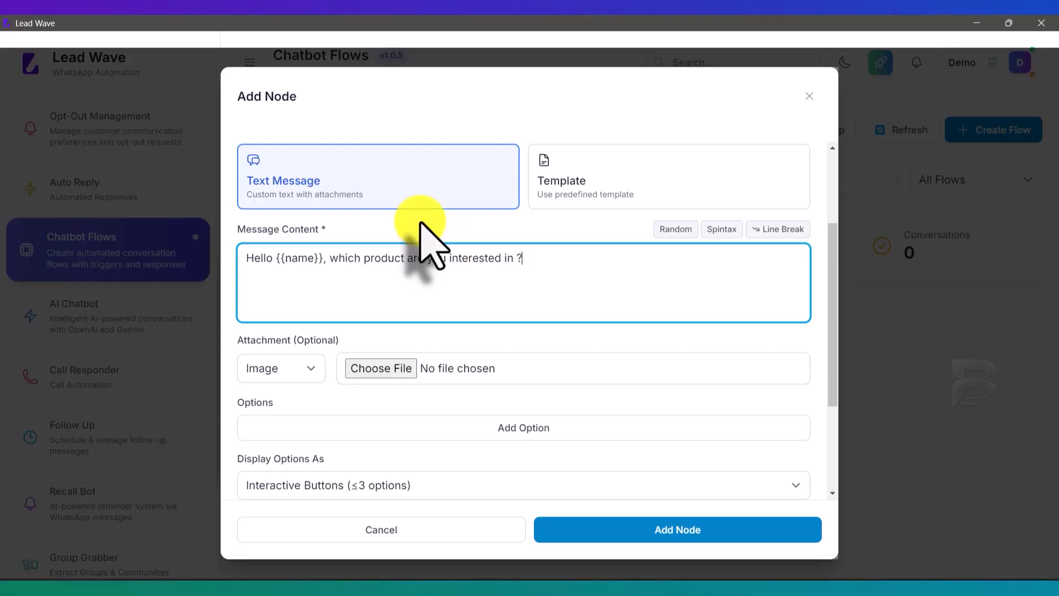
Step: Add two answer options, Lead Wave and Lead Flow, to the Products question
{"action": "scroll", "coordinate": [419, 243], "scroll_direction": "down", "scroll_amount": 3}
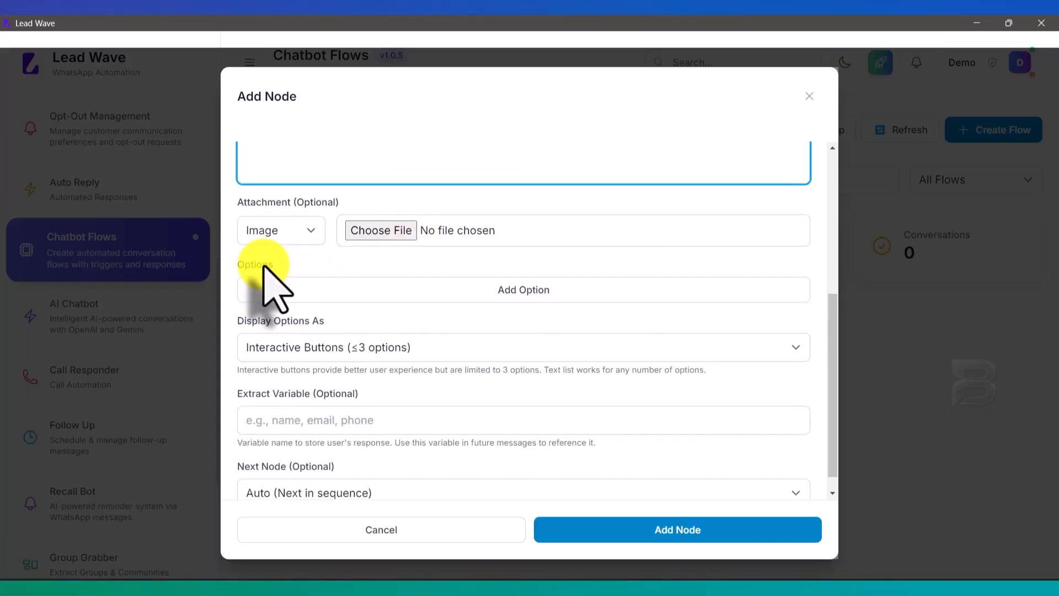
{"action": "left_click", "coordinate": [521, 288]}
{"action": "left_click", "coordinate": [358, 289]}
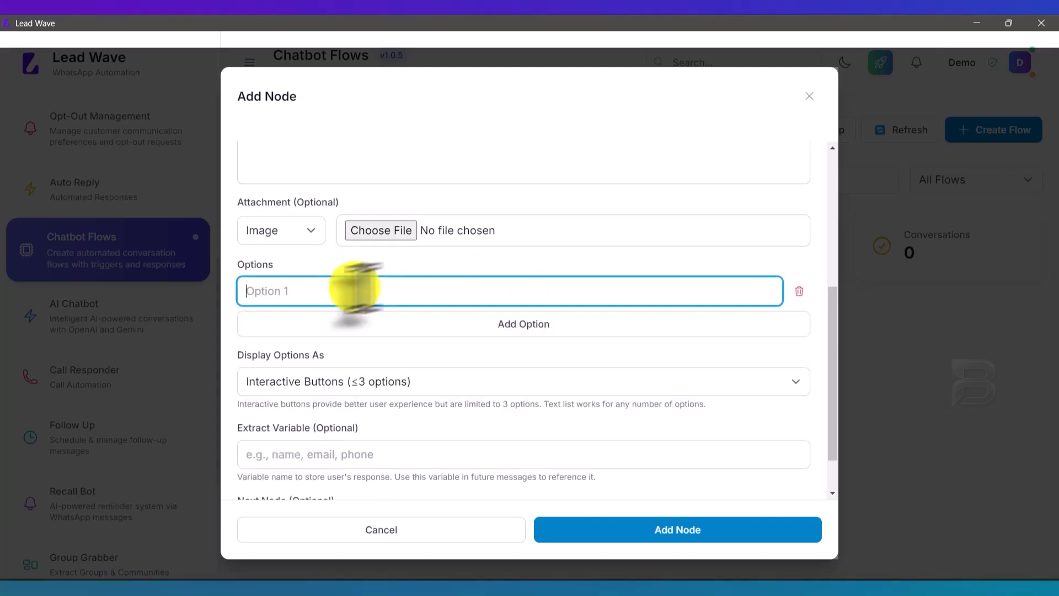
{"action": "type", "text": "Lead "}
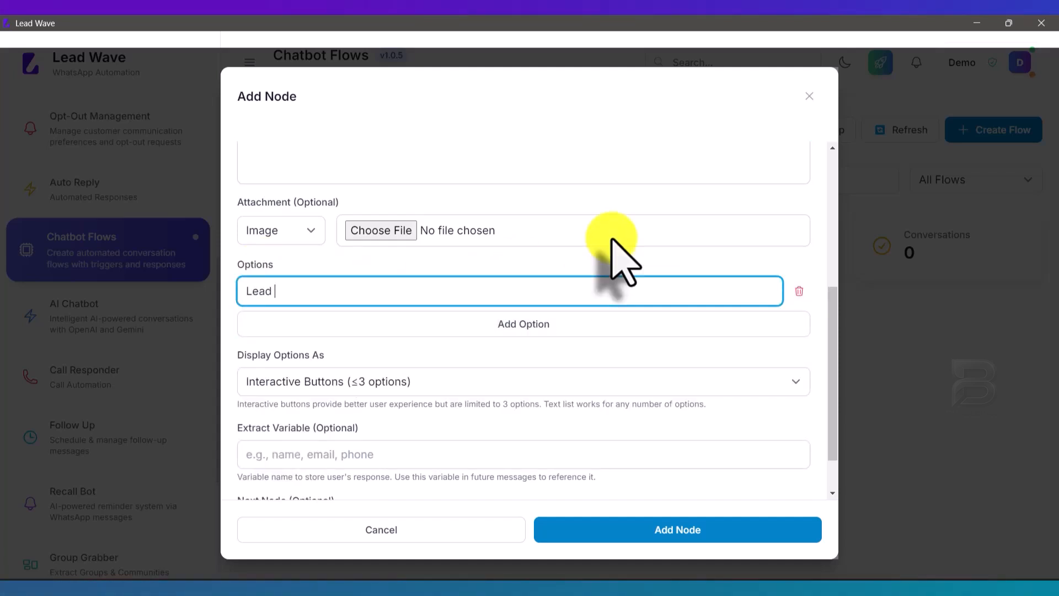
{"action": "type", "text": "Wave"}
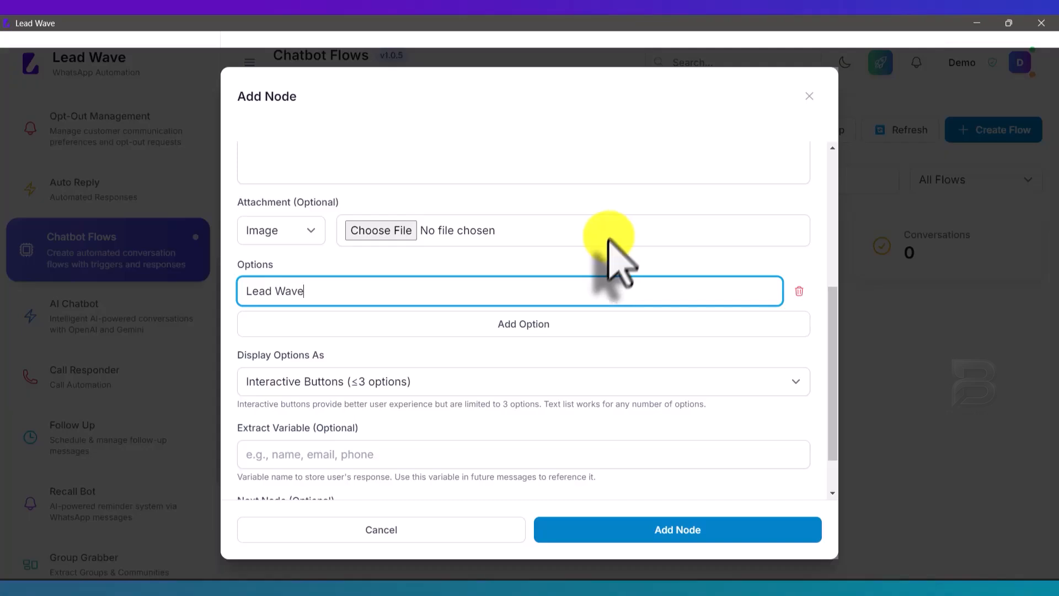
{"action": "left_click", "coordinate": [508, 324]}
{"action": "left_click", "coordinate": [324, 330]}
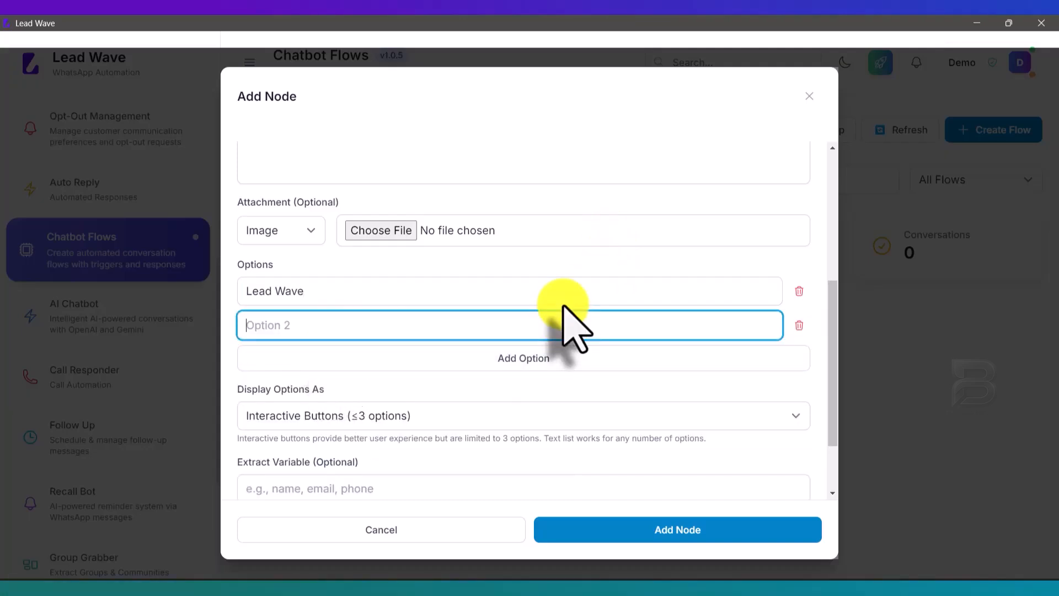
{"action": "type", "text": "Lead Flow"}
Step: Add a third answer option, Whatsapp API, and add the Products node to the flow
{"action": "left_click", "coordinate": [541, 359]}
{"action": "left_click", "coordinate": [313, 359]}
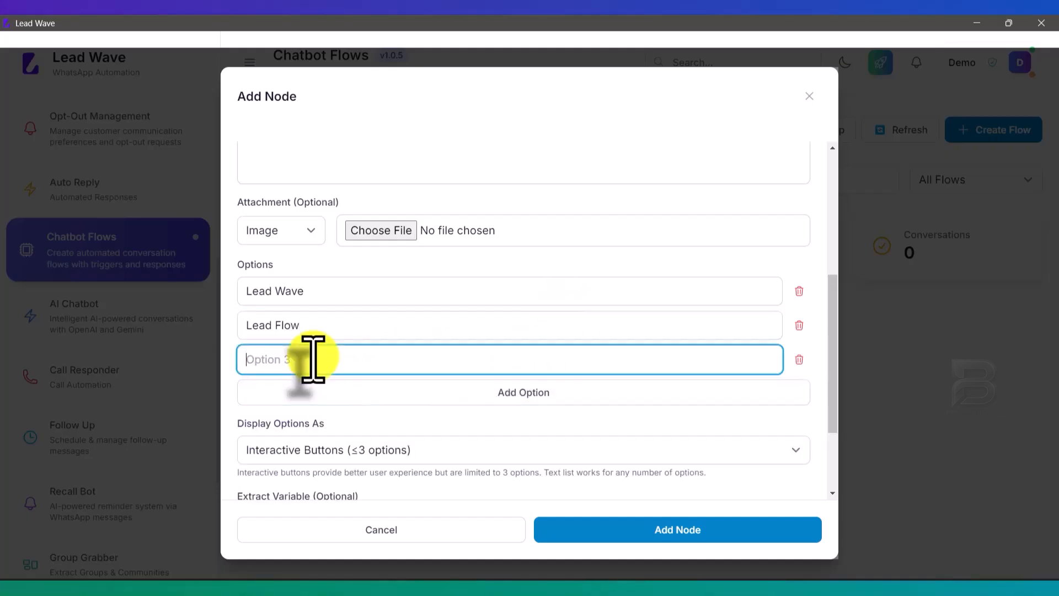
{"action": "type", "text": "Whatsapp "}
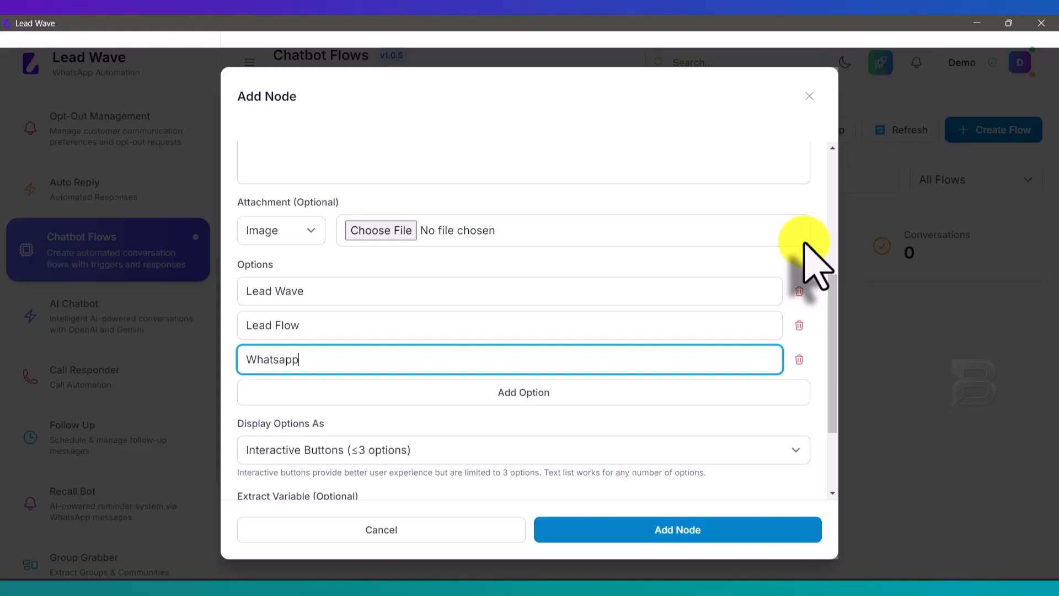
{"action": "type", "text": "AP"}
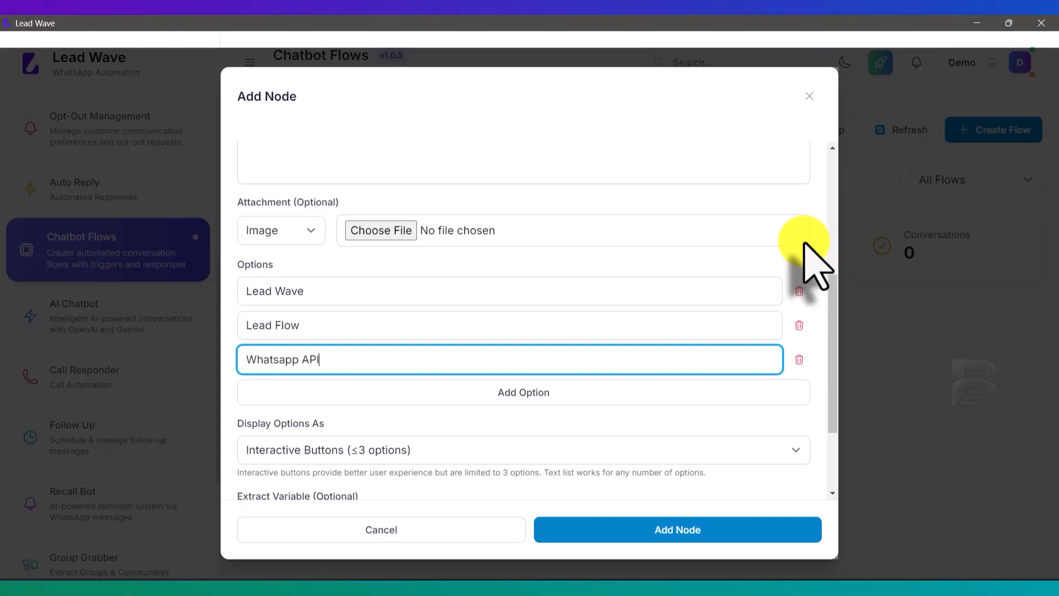
{"action": "type", "text": "I"}
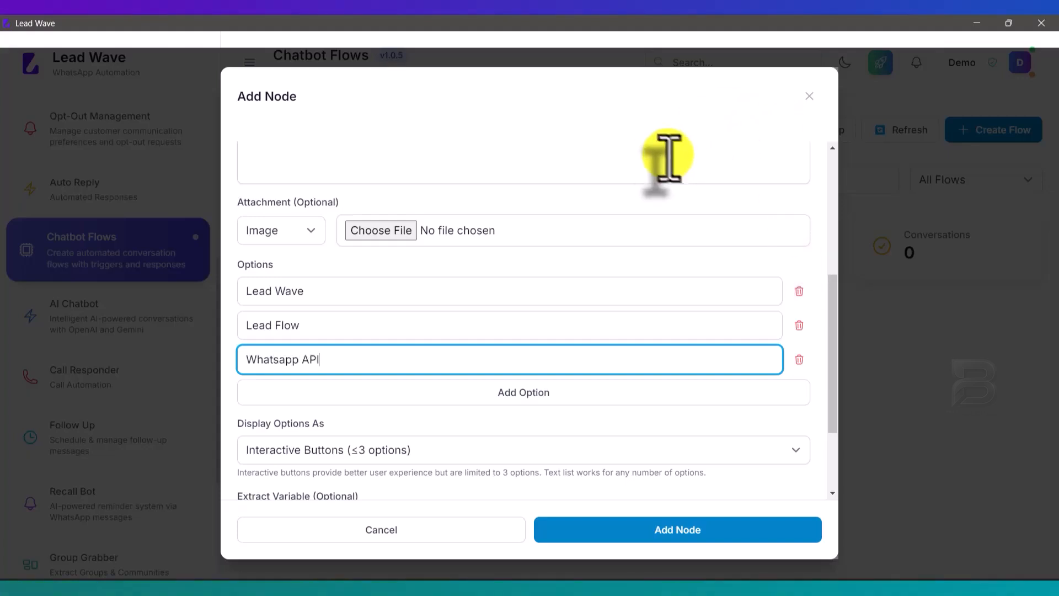
{"action": "scroll", "coordinate": [667, 157], "scroll_direction": "down", "scroll_amount": 2}
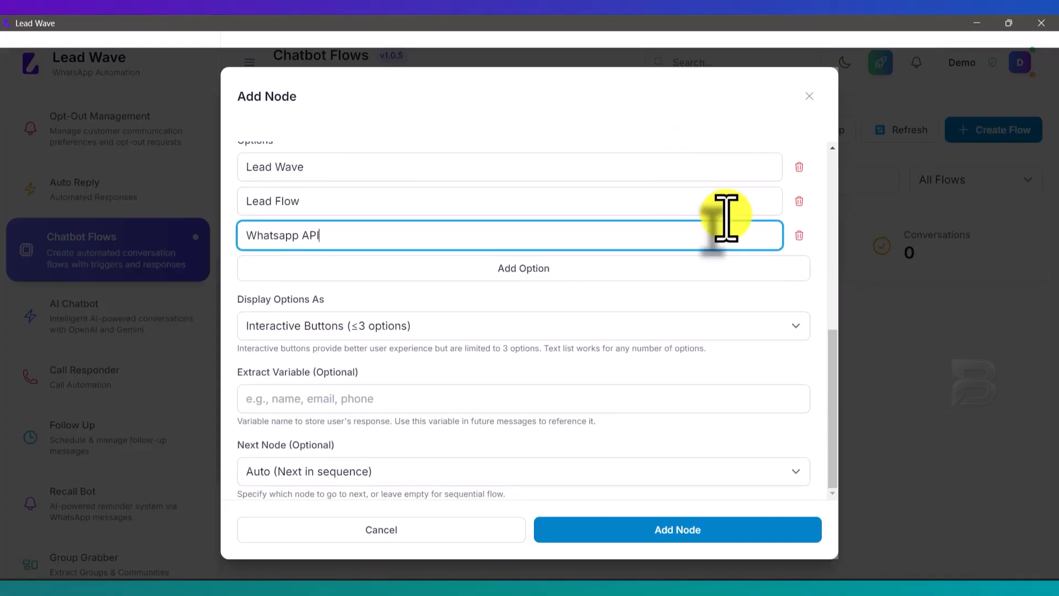
{"action": "left_click", "coordinate": [669, 530]}
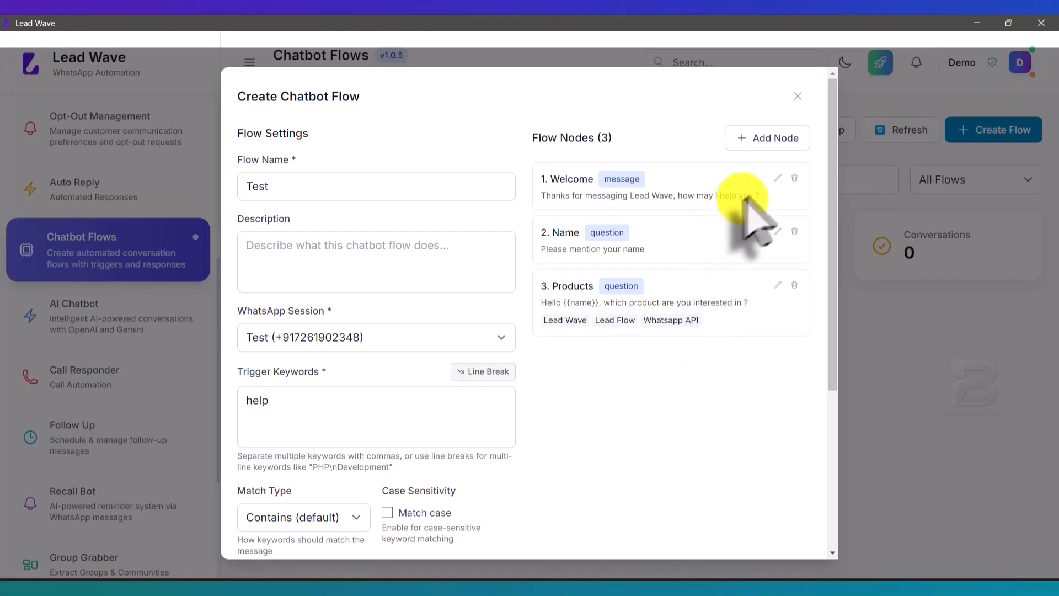
Step: Edit the Welcome node so its next node is 2. Name, and update it
{"action": "left_click", "coordinate": [780, 179]}
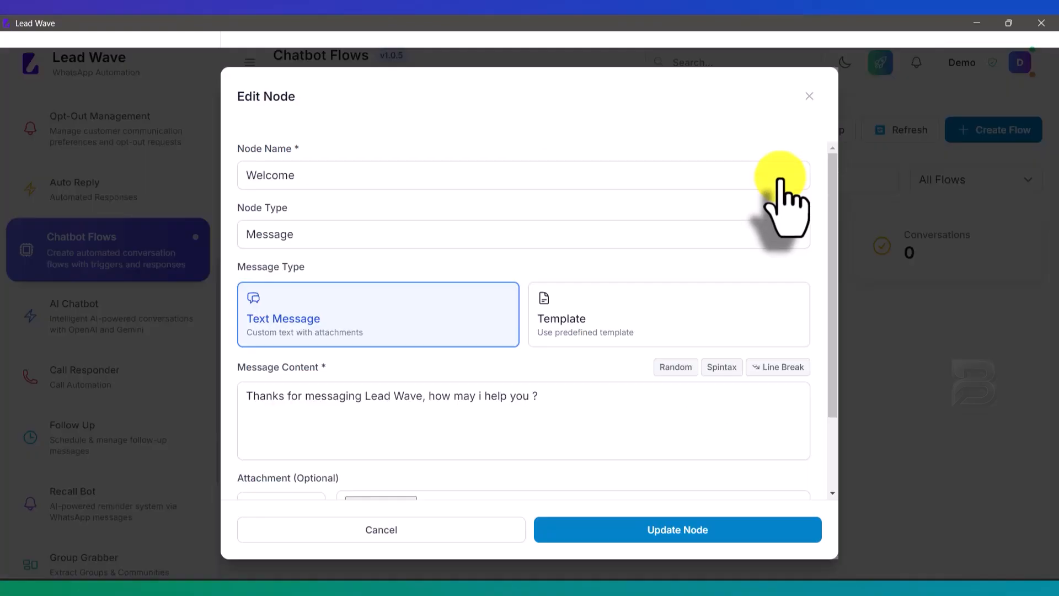
{"action": "scroll", "coordinate": [539, 265], "scroll_direction": "down", "scroll_amount": 2}
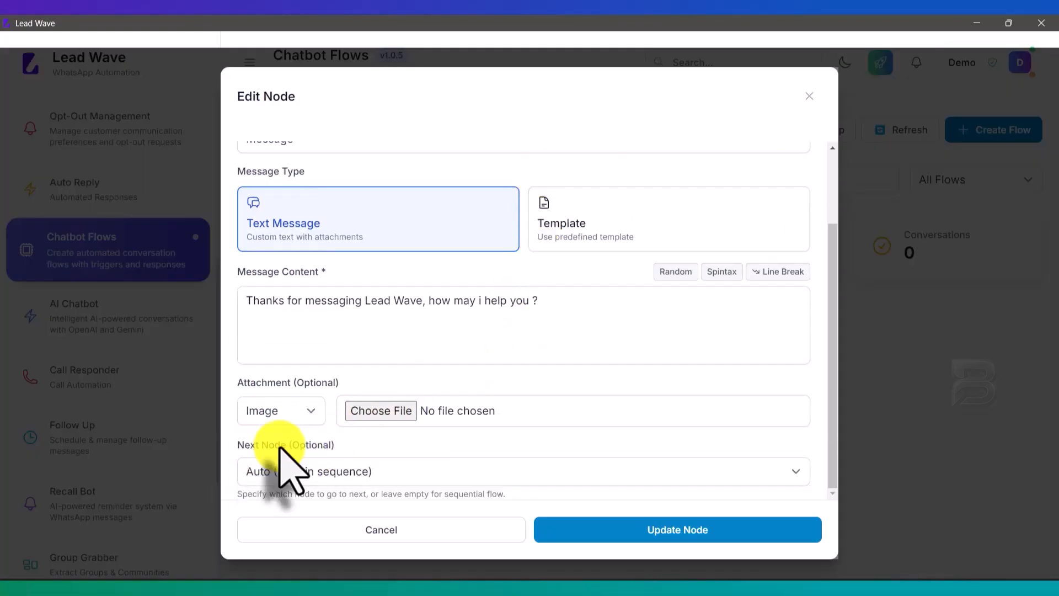
{"action": "left_click", "coordinate": [285, 471]}
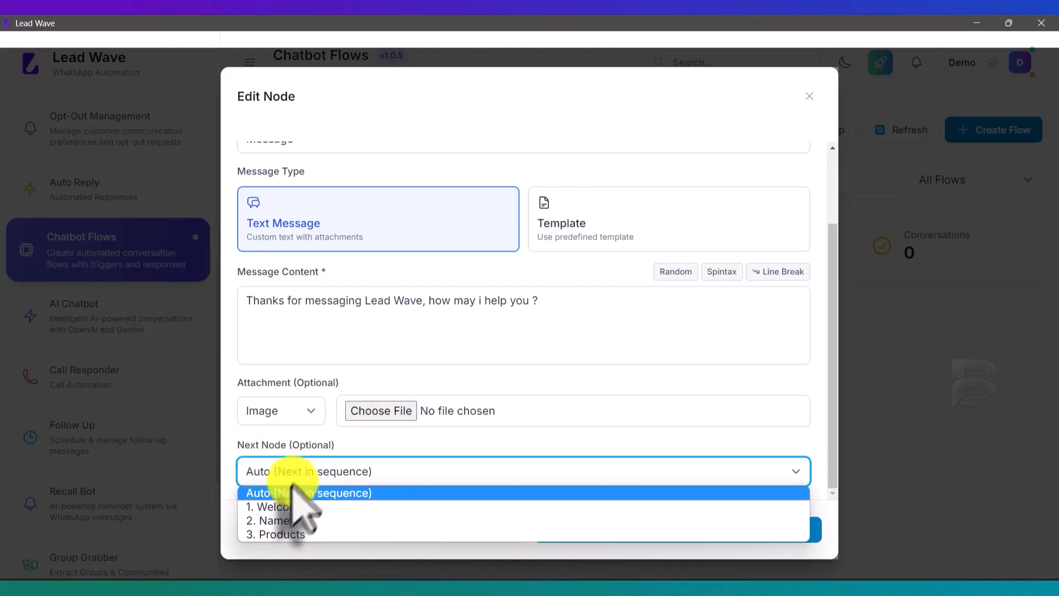
{"action": "left_click", "coordinate": [278, 520]}
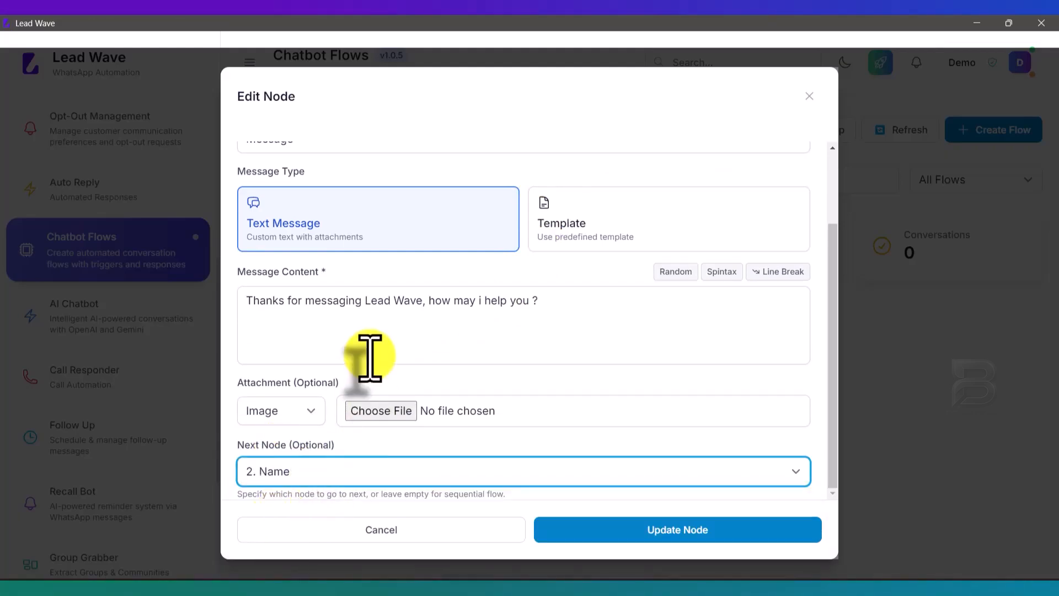
{"action": "left_click", "coordinate": [685, 531]}
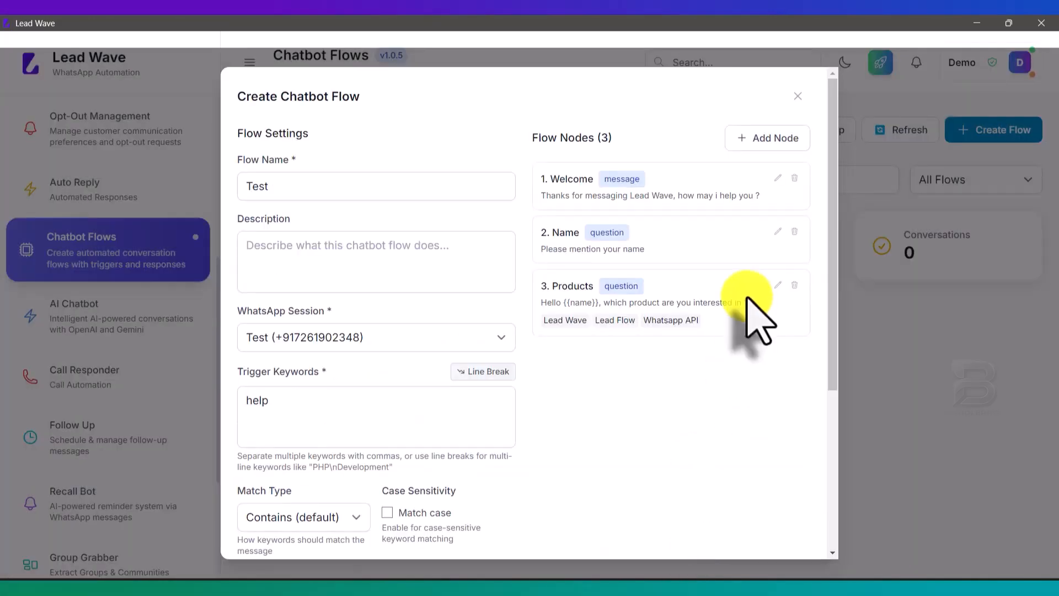
Step: Edit the Name node so its next node is 3. Products, and update it
{"action": "left_click", "coordinate": [779, 232]}
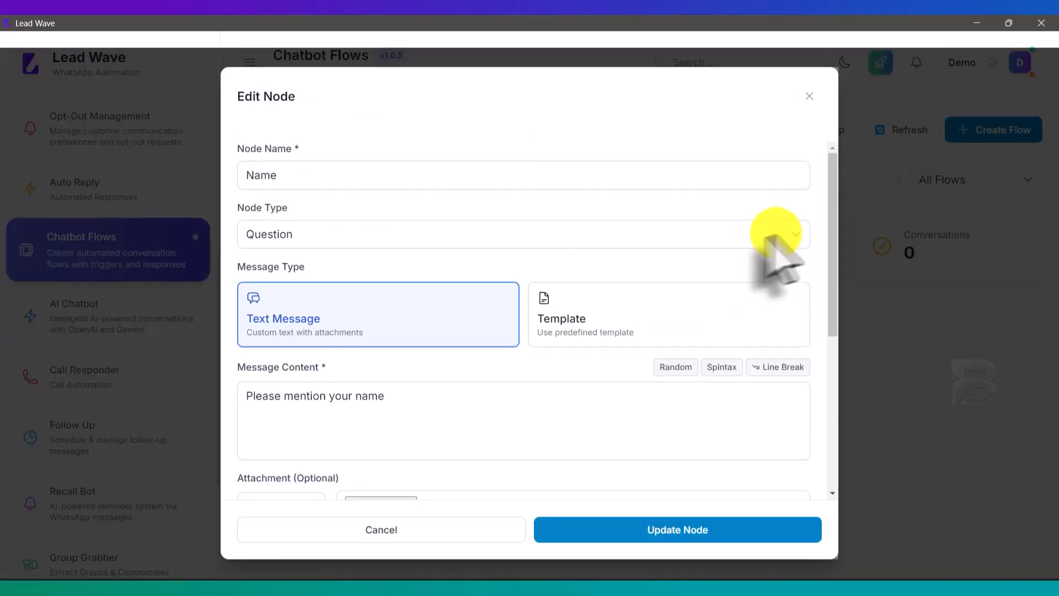
{"action": "scroll", "coordinate": [447, 350], "scroll_direction": "down", "scroll_amount": 4}
{"action": "scroll", "coordinate": [444, 353], "scroll_direction": "down", "scroll_amount": 2}
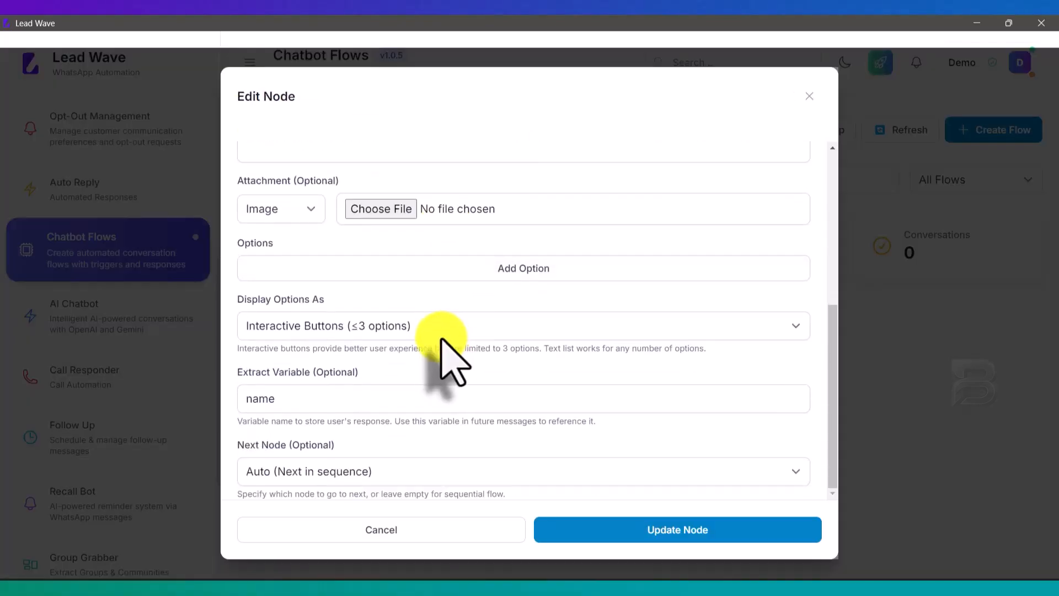
{"action": "left_click", "coordinate": [334, 472]}
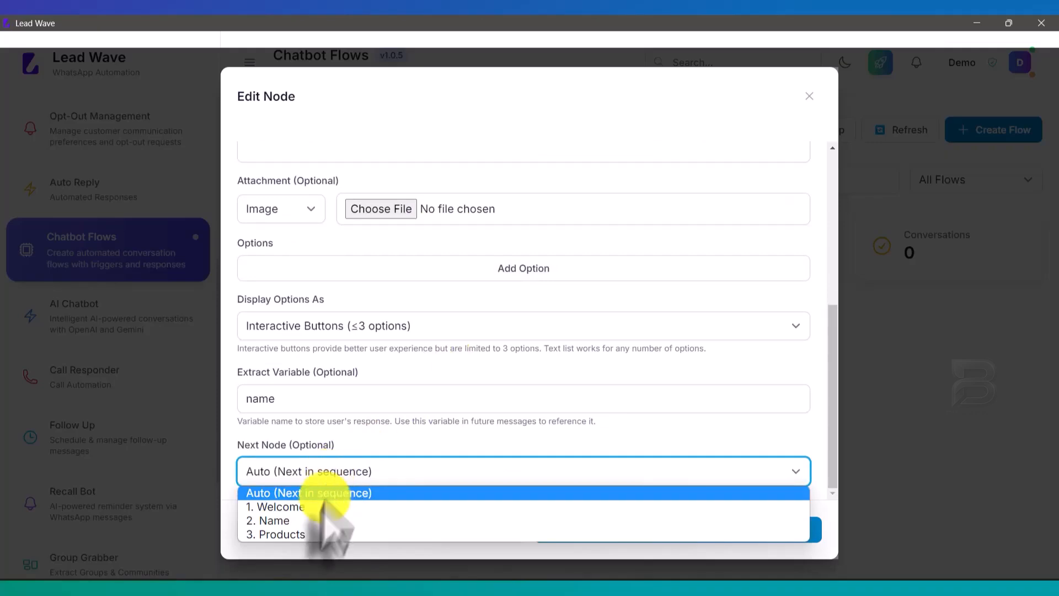
{"action": "left_click", "coordinate": [309, 533]}
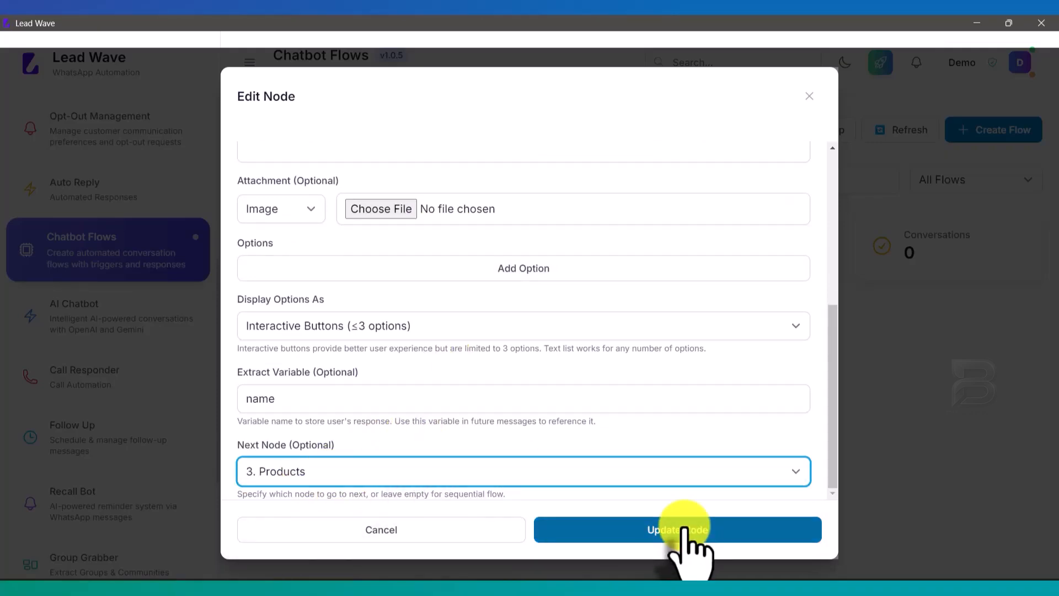
{"action": "left_click", "coordinate": [680, 531]}
Step: Create the Test chatbot flow with its configured settings and nodes
{"action": "scroll", "coordinate": [681, 458], "scroll_direction": "down", "scroll_amount": 1}
{"action": "scroll", "coordinate": [679, 431], "scroll_direction": "down", "scroll_amount": 4}
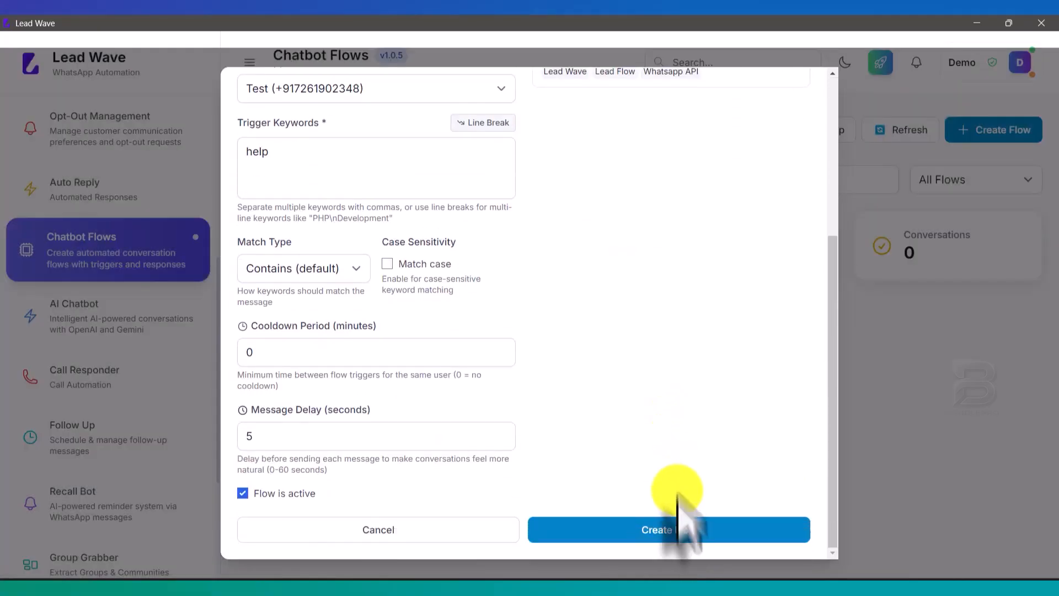
{"action": "left_click", "coordinate": [674, 533]}
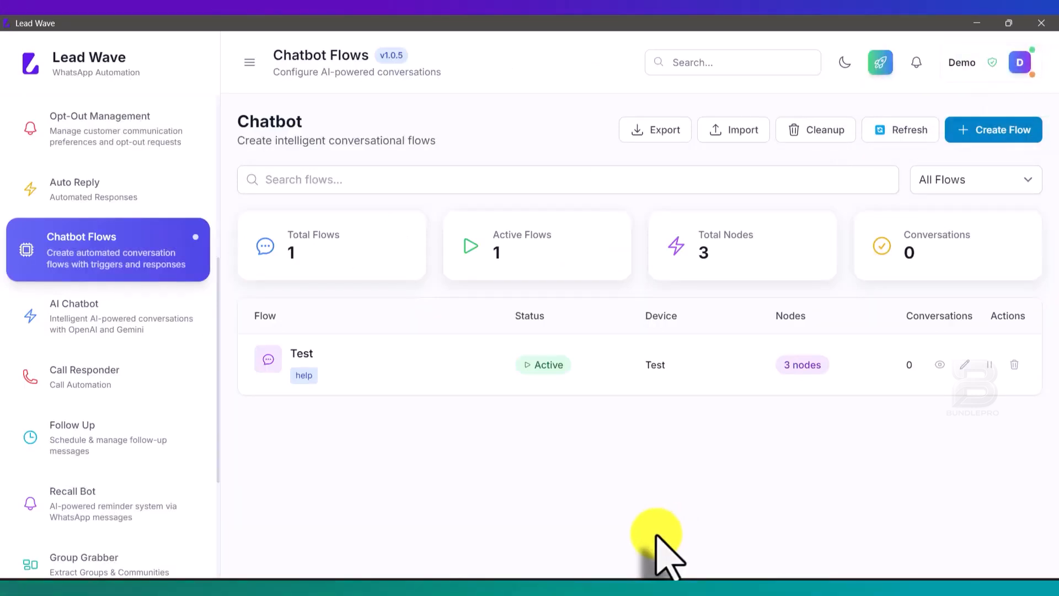
Step: Switch to the mirrored phone and send help in the Lead Wave WhatsApp chat
{"action": "left_click", "coordinate": [503, 589]}
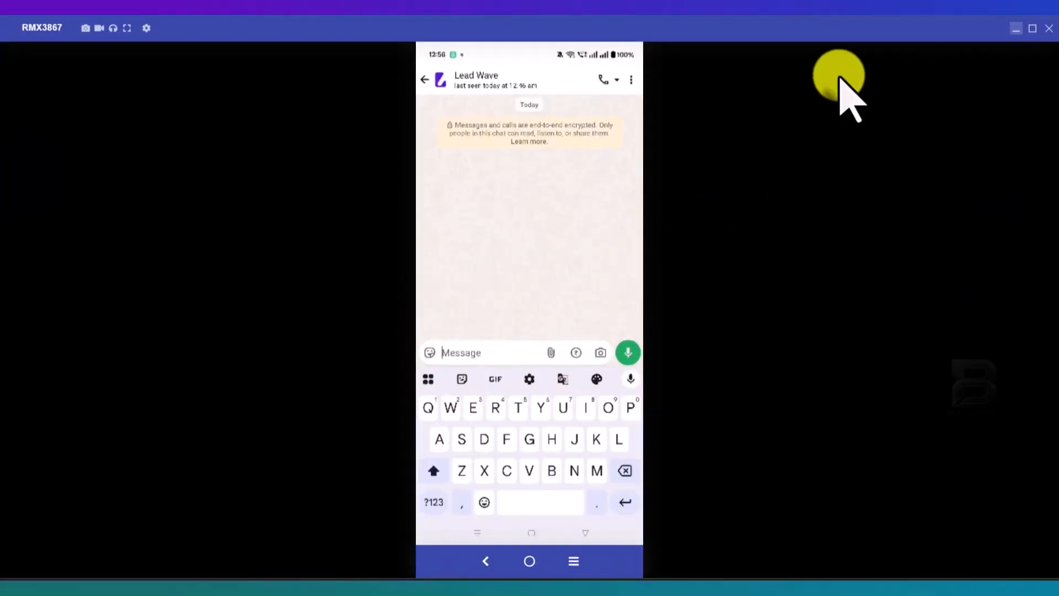
{"action": "type", "text": "h"}
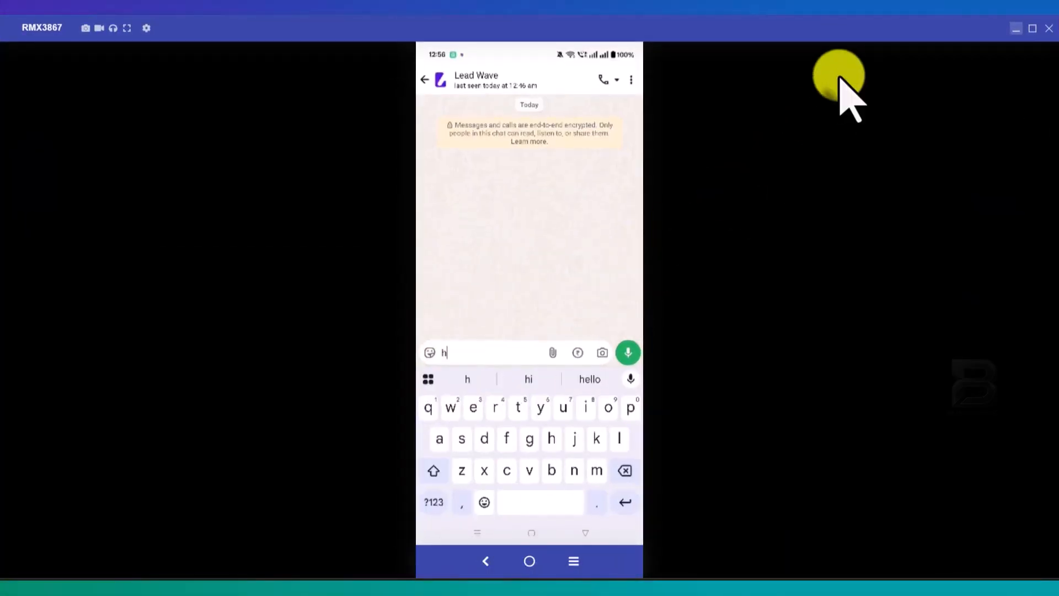
{"action": "type", "text": "elp"}
{"action": "key", "text": "Return"}
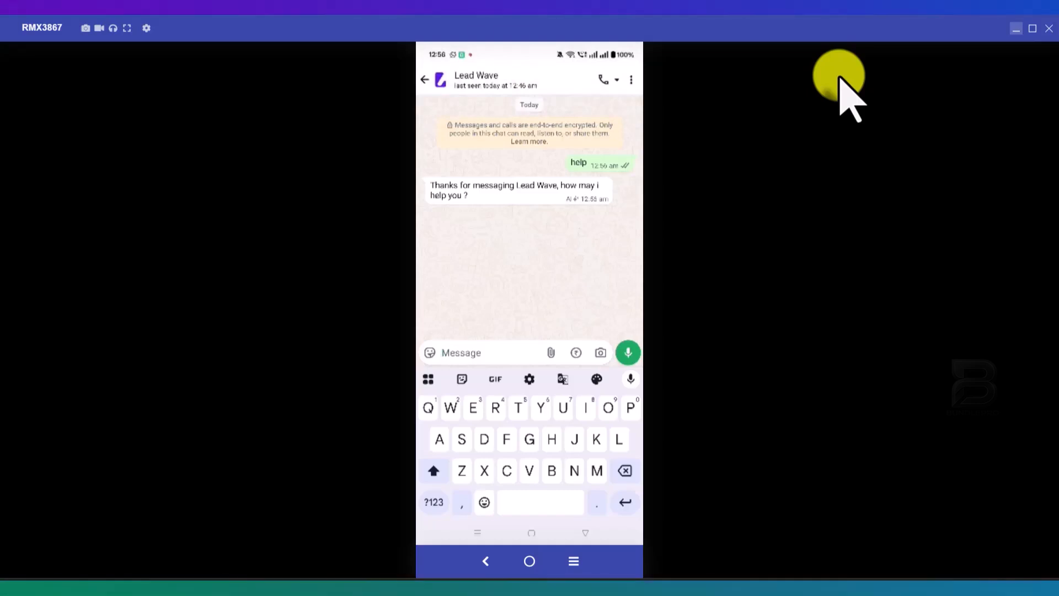
Step: Reply to the chatbot with I need product, and answer its name question with the customer's name
{"action": "type", "text": "I need "}
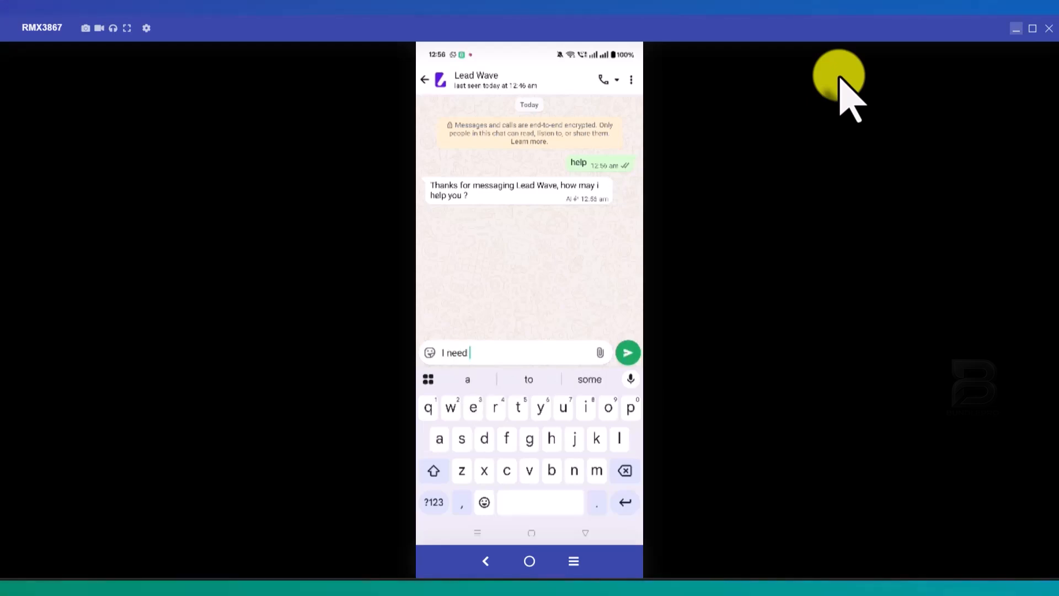
{"action": "type", "text": "product"}
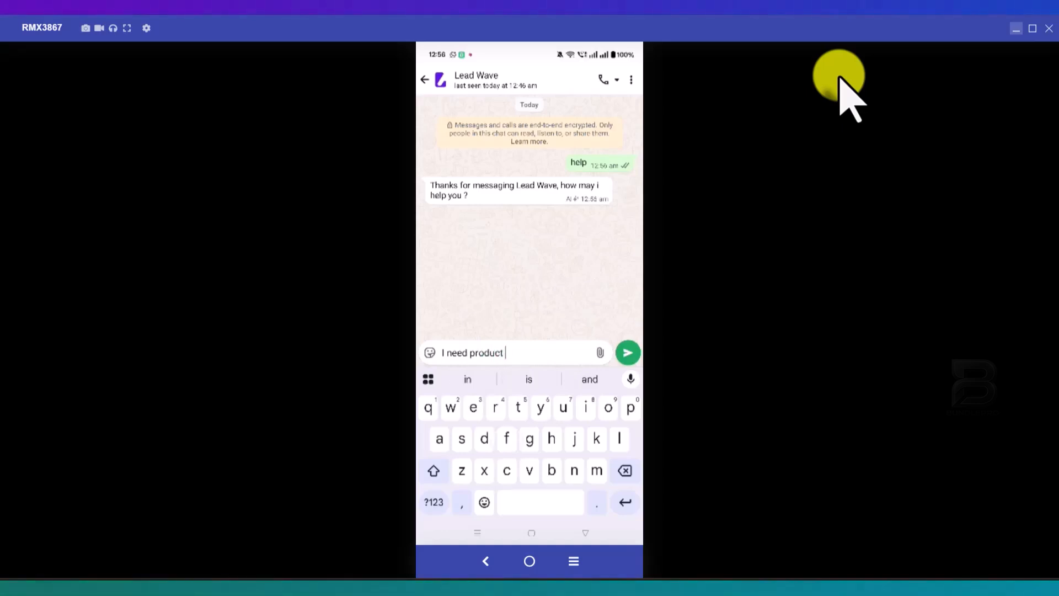
{"action": "key", "text": "Return"}
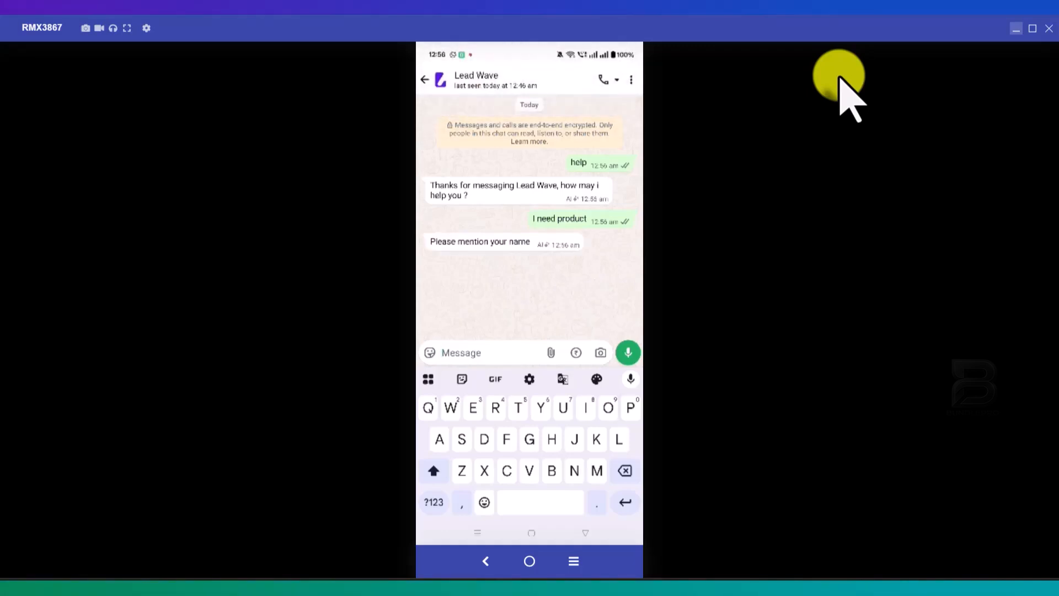
{"action": "type", "text": "Rahul"}
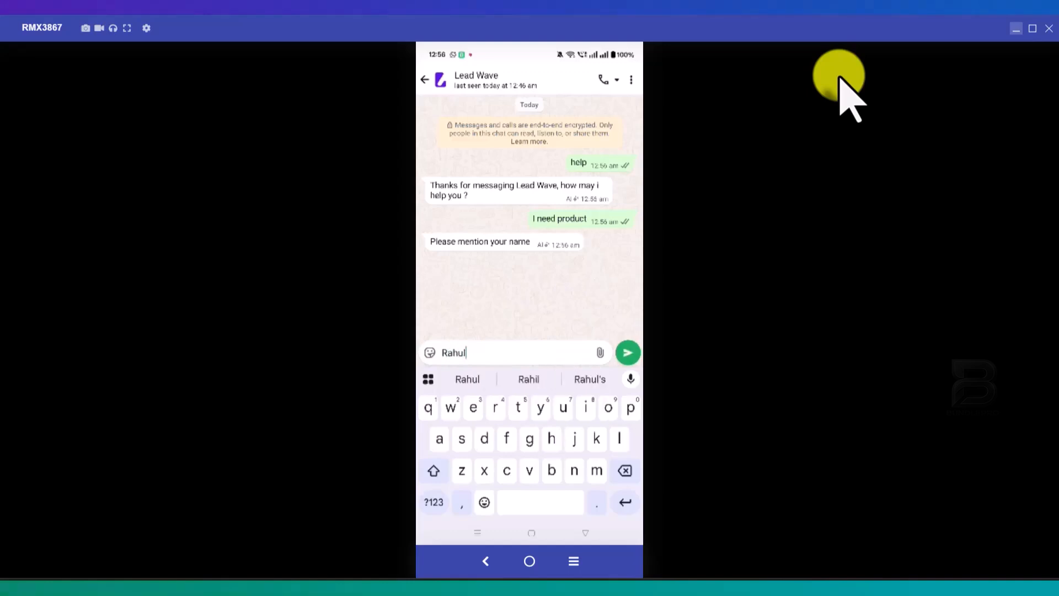
{"action": "key", "text": "Return"}
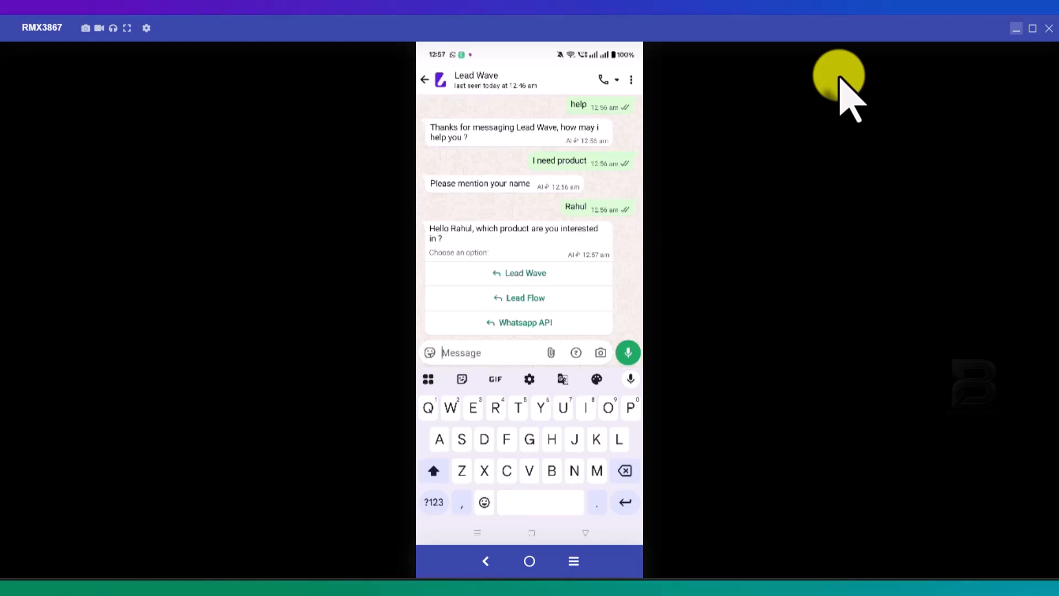
Step: Switch to Lead Wave and compare the Test flow's nodes with the replies in the phone chat
{"action": "left_click", "coordinate": [480, 594]}
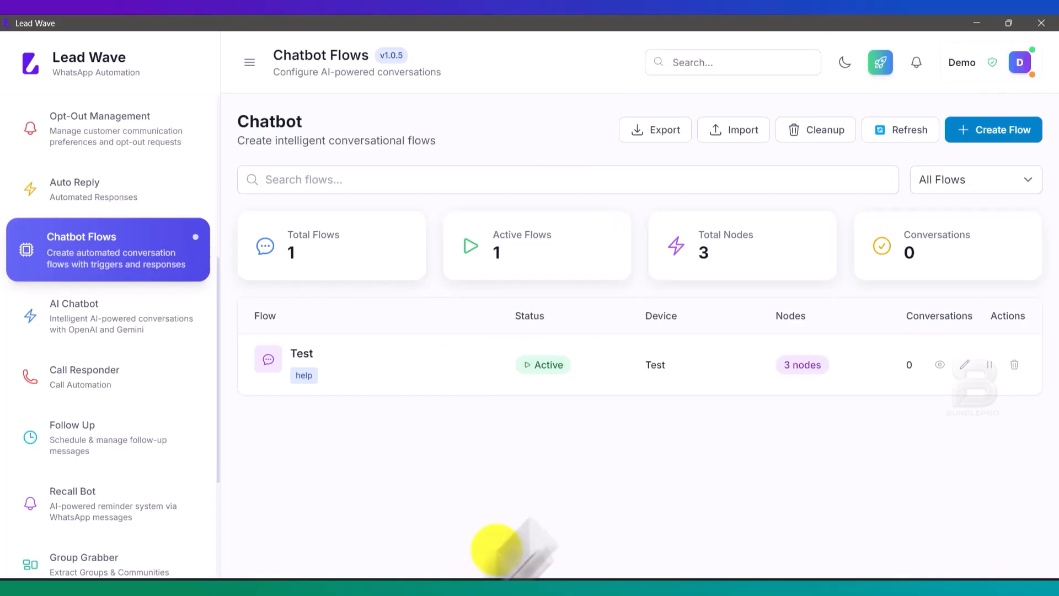
{"action": "left_click", "coordinate": [952, 364]}
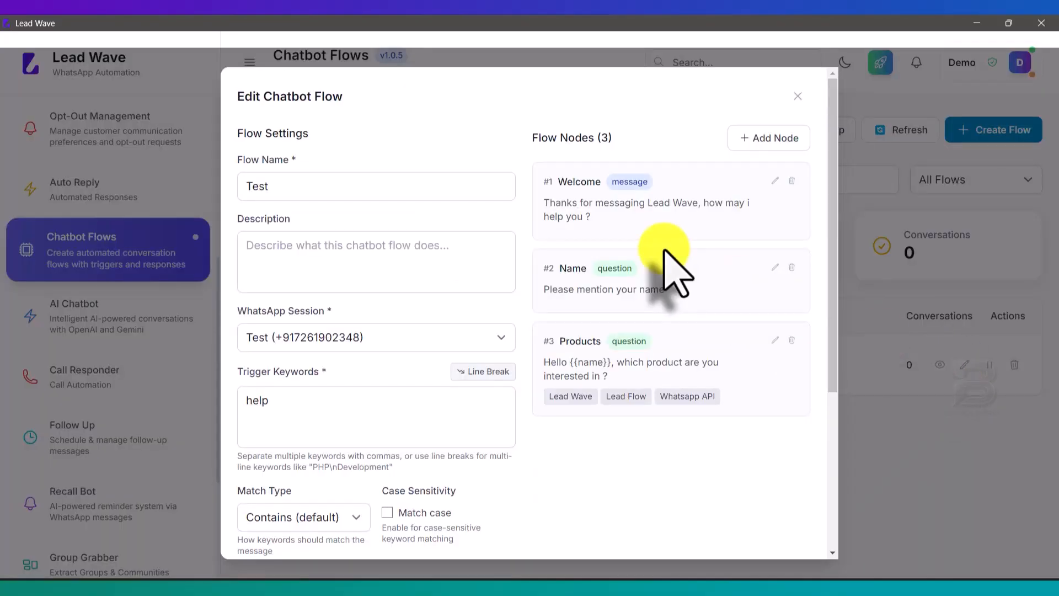
{"action": "left_click", "coordinate": [508, 590]}
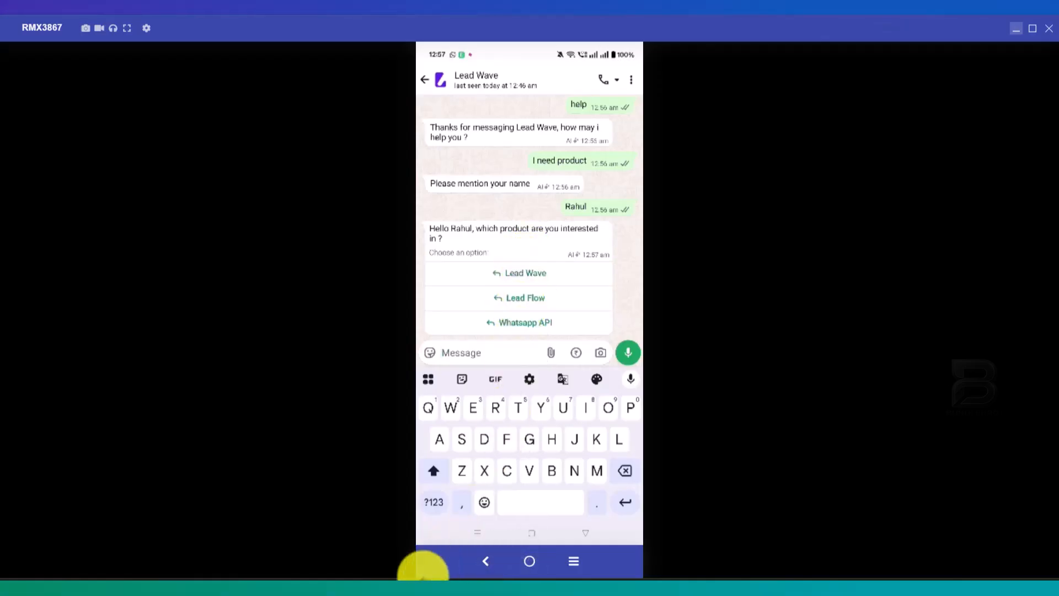
{"action": "left_click", "coordinate": [478, 576]}
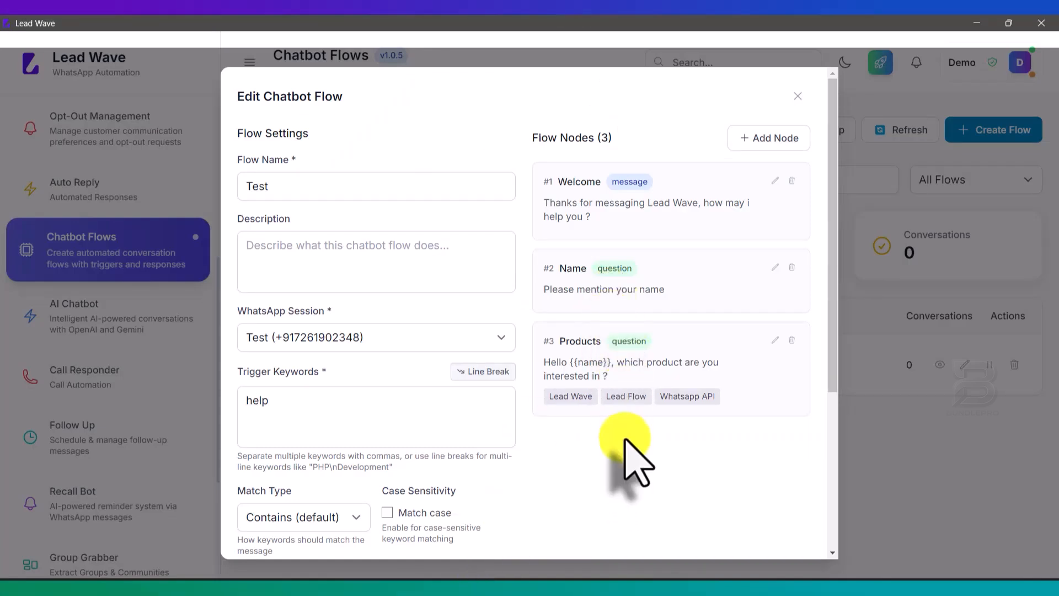
{"action": "left_click", "coordinate": [798, 96]}
Step: Start a new chatbot flow with the trigger keyword Lead Wave, and check it against the product options in the phone chat
{"action": "left_click", "coordinate": [970, 132]}
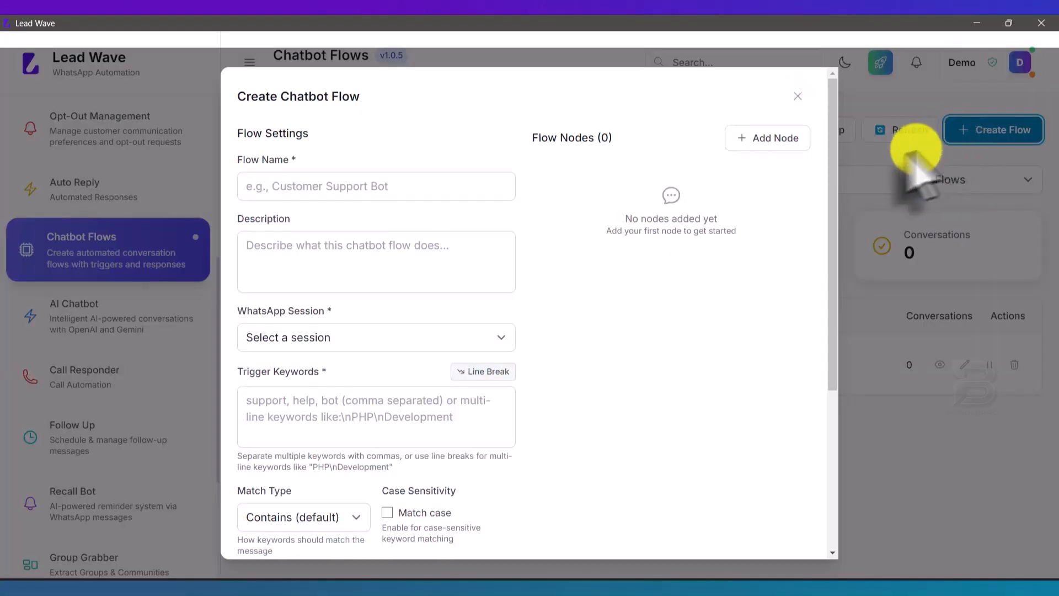
{"action": "left_click", "coordinate": [320, 411]}
{"action": "type", "text": "Lead"}
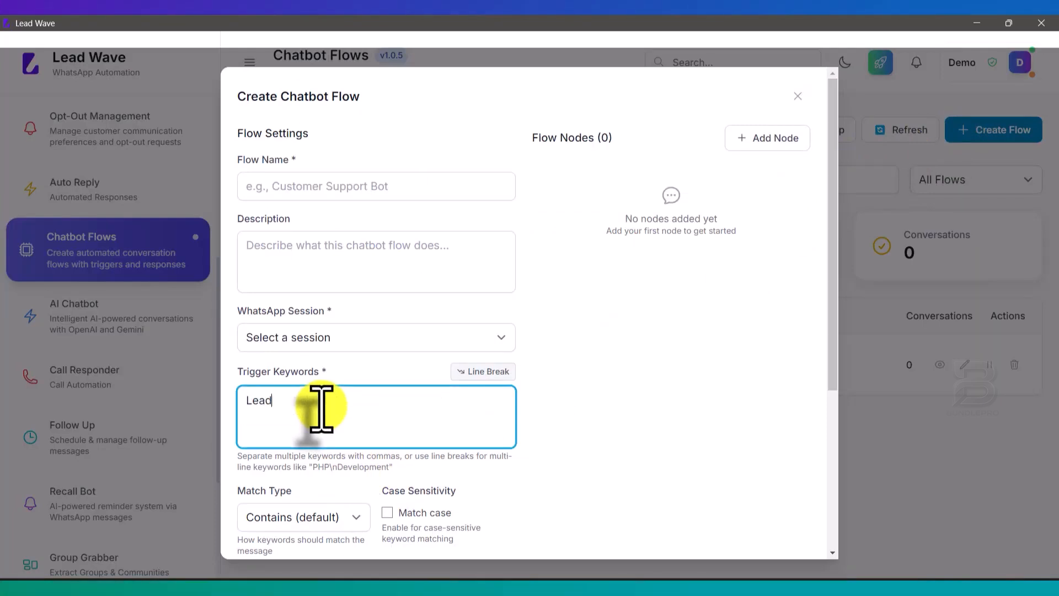
{"action": "type", "text": " Wave"}
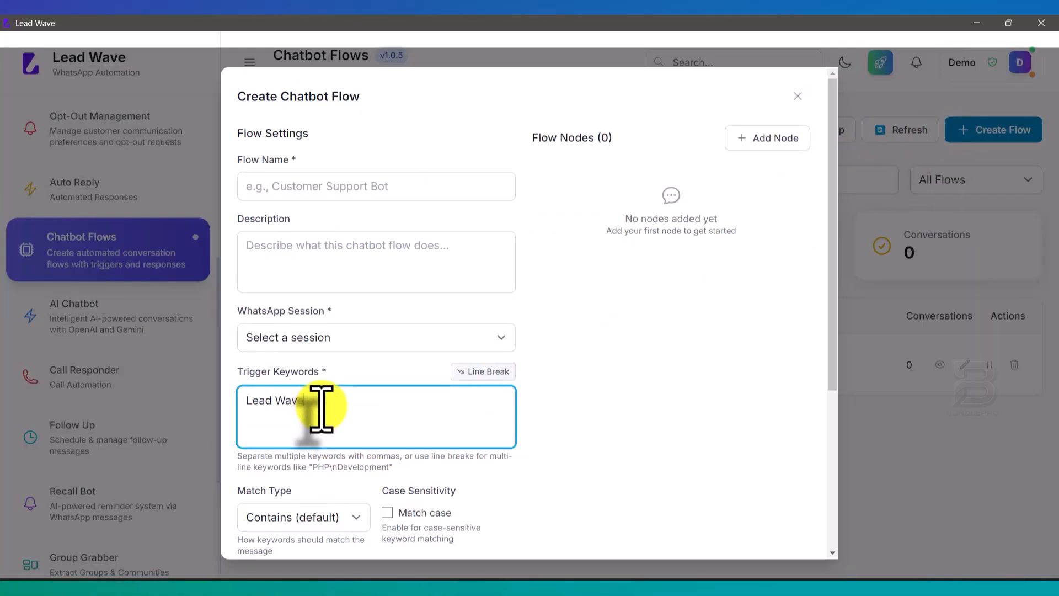
{"action": "left_click", "coordinate": [510, 590]}
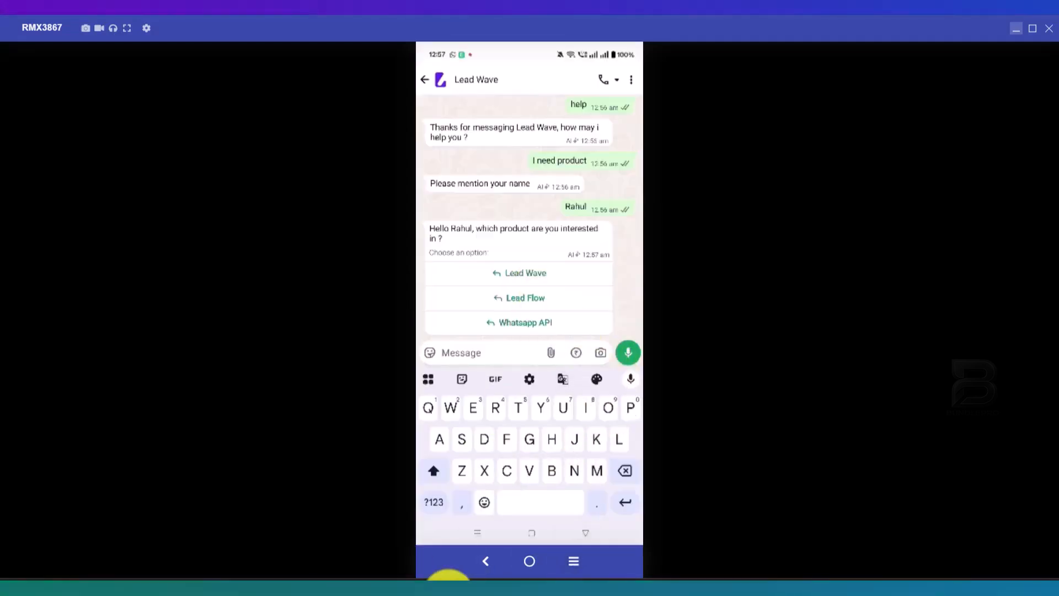
{"action": "left_click", "coordinate": [480, 586]}
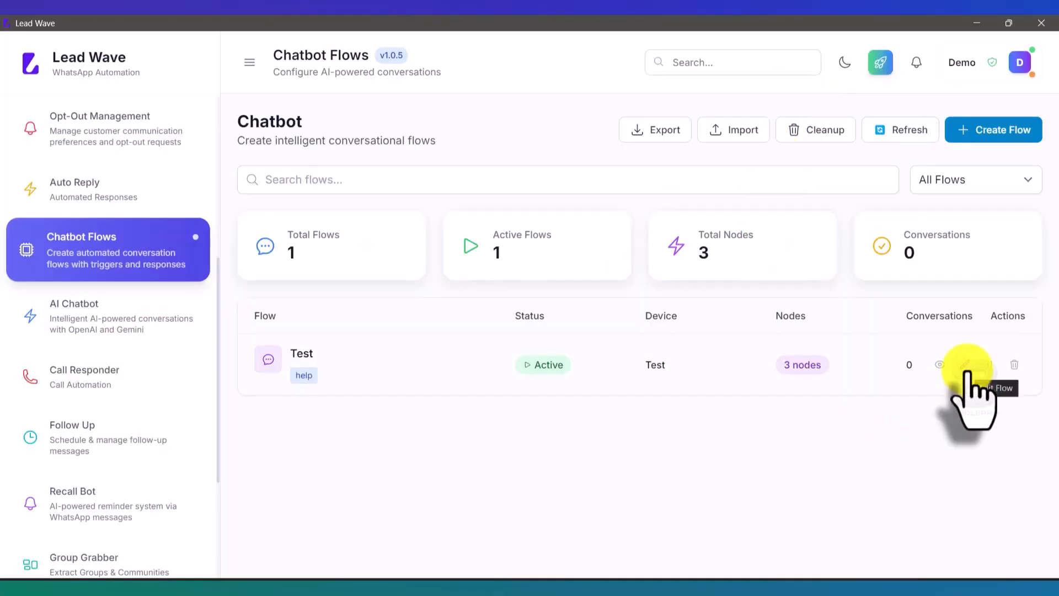
Step: Start a new node in the Test flow, set its type to Action, and review its settings
{"action": "left_click", "coordinate": [964, 366]}
{"action": "left_click", "coordinate": [795, 139]}
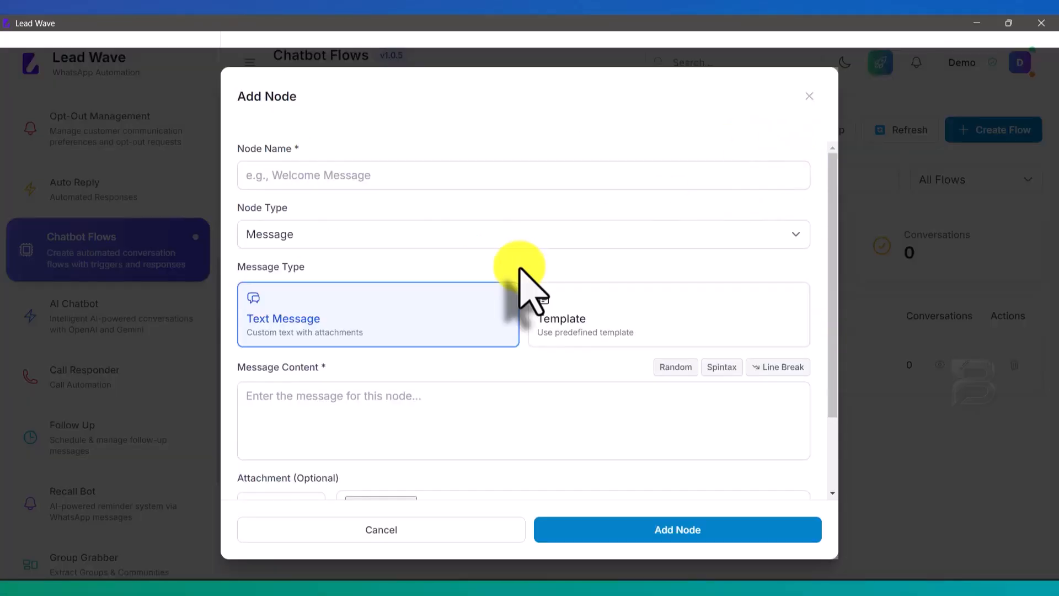
{"action": "scroll", "coordinate": [516, 279], "scroll_direction": "down", "scroll_amount": 2}
{"action": "scroll", "coordinate": [520, 296], "scroll_direction": "up", "scroll_amount": 2}
{"action": "left_click", "coordinate": [386, 234]}
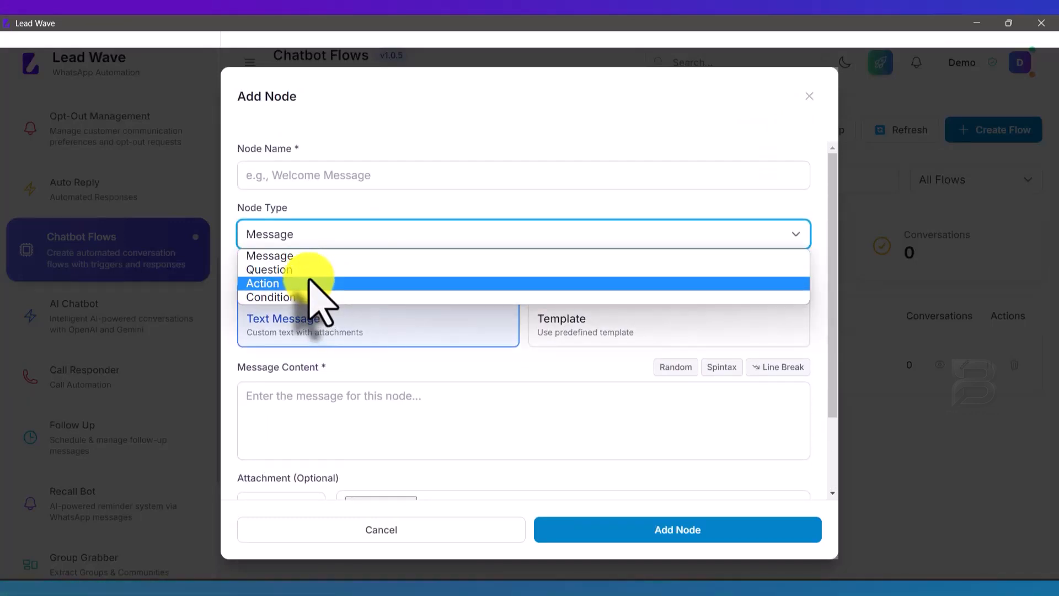
{"action": "left_click", "coordinate": [309, 283]}
{"action": "scroll", "coordinate": [366, 303], "scroll_direction": "down", "scroll_amount": 5}
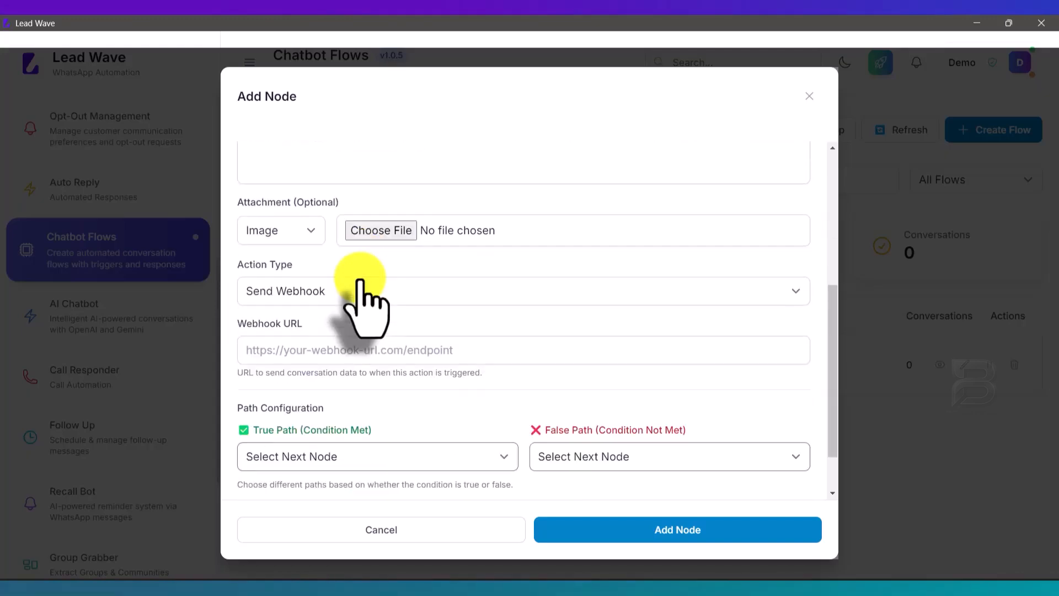
{"action": "scroll", "coordinate": [359, 281], "scroll_direction": "down", "scroll_amount": 2}
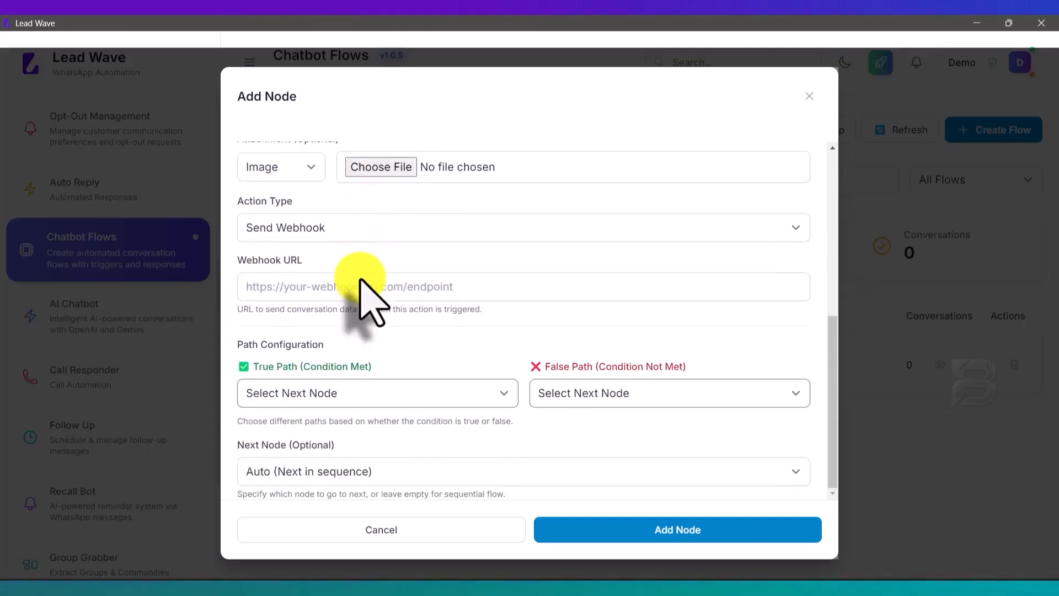
Step: Choose Send Email as the action type, cancel the new node, and close the flow editor
{"action": "left_click", "coordinate": [341, 232]}
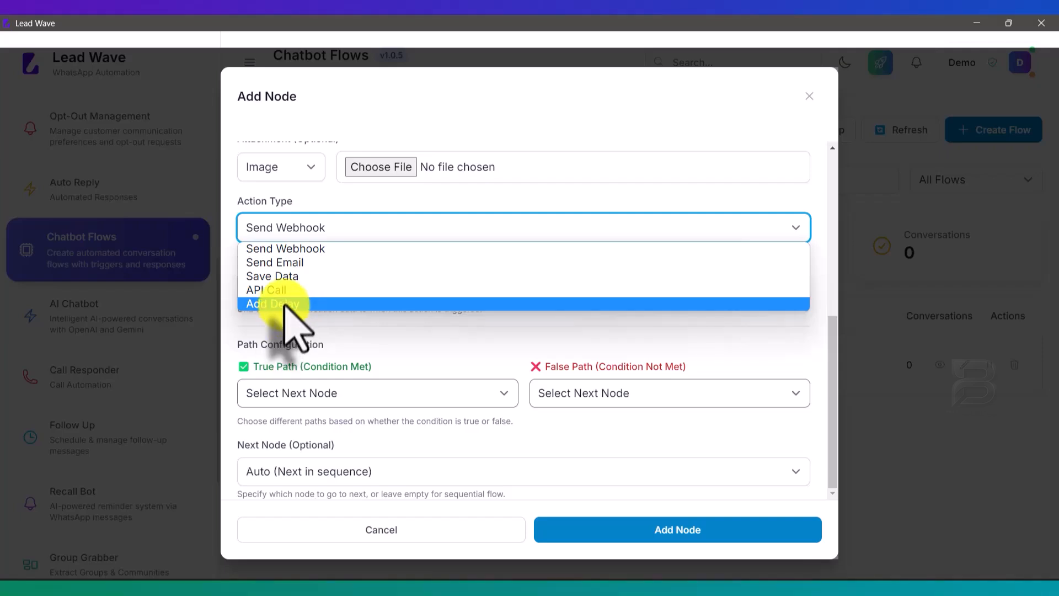
{"action": "left_click", "coordinate": [293, 262]}
{"action": "left_click", "coordinate": [379, 534]}
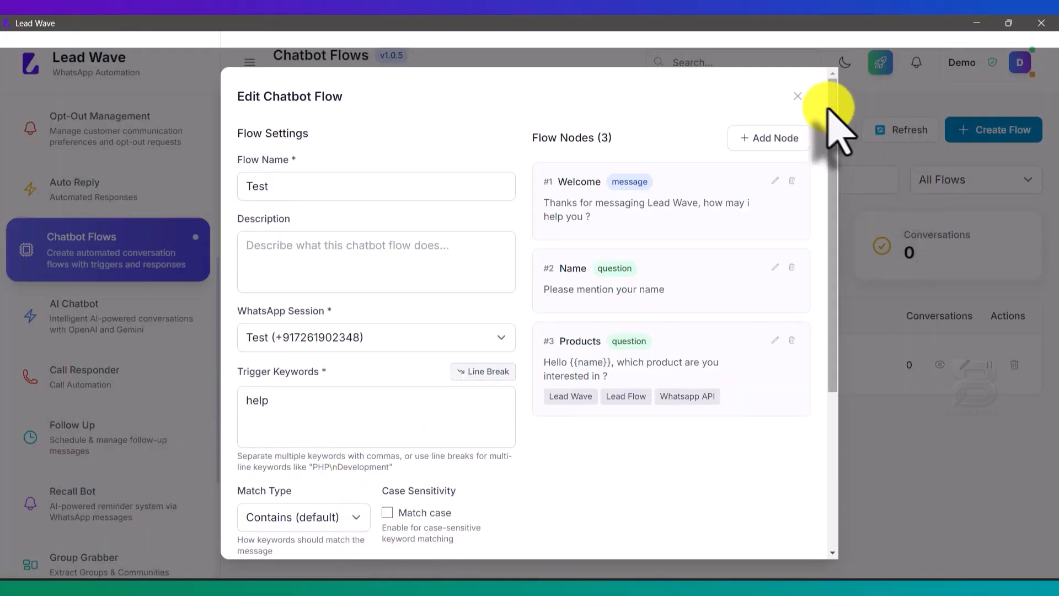
{"action": "left_click", "coordinate": [798, 96]}
Step: Examine the email configuration and email template sections in the application settings
{"action": "scroll", "coordinate": [144, 331], "scroll_direction": "down", "scroll_amount": 3}
{"action": "scroll", "coordinate": [138, 309], "scroll_direction": "down", "scroll_amount": 1}
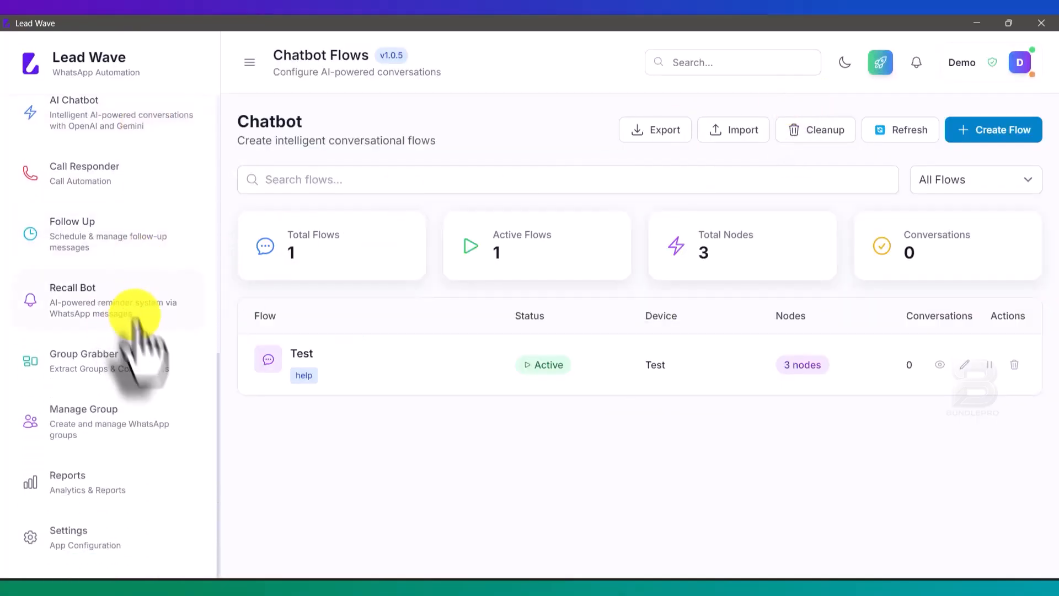
{"action": "left_click", "coordinate": [91, 534]}
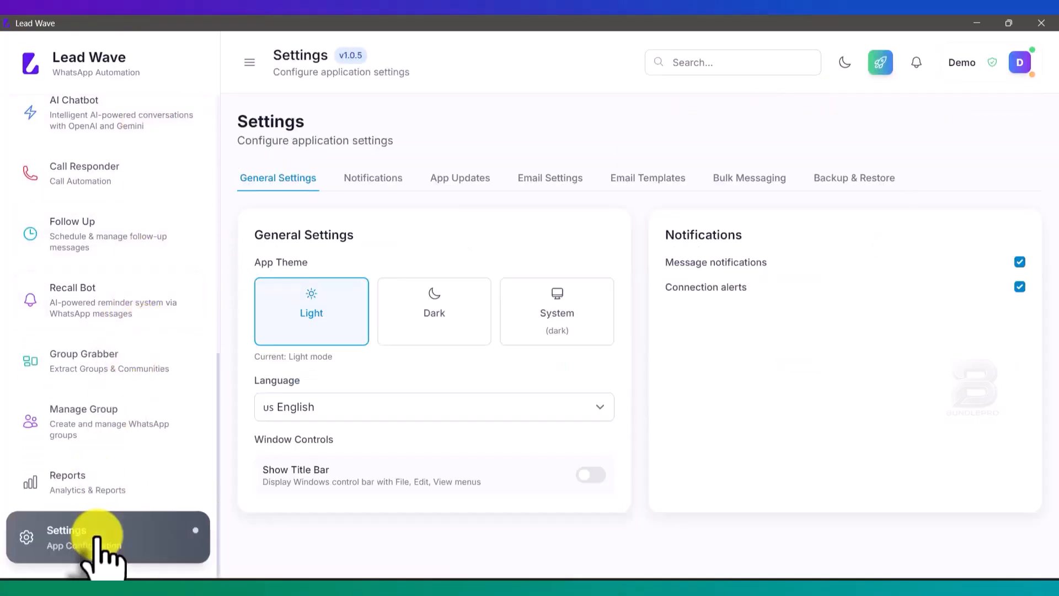
{"action": "left_click", "coordinate": [547, 178]}
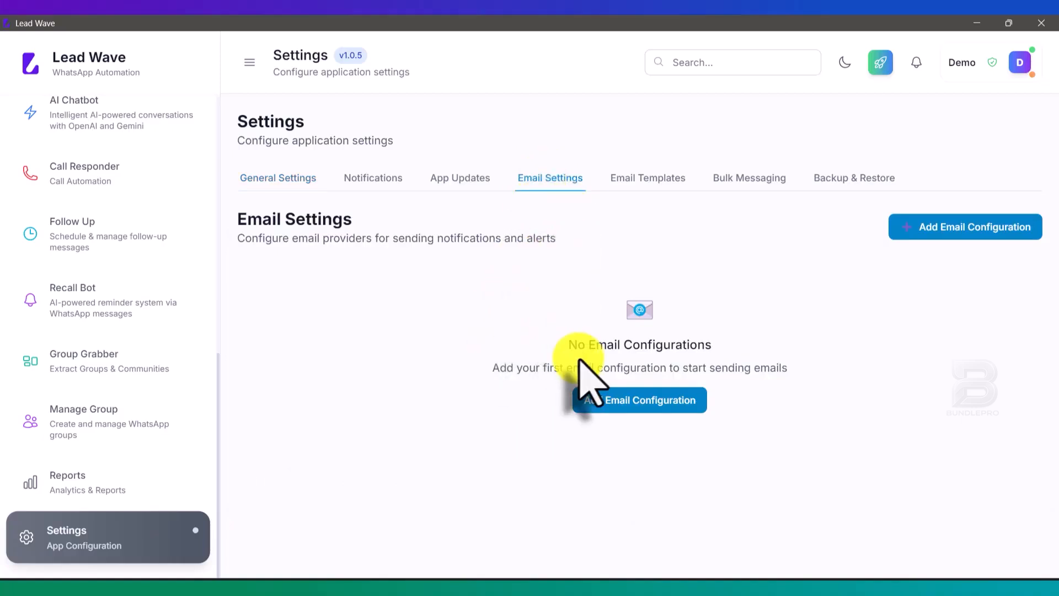
{"action": "left_click", "coordinate": [640, 181]}
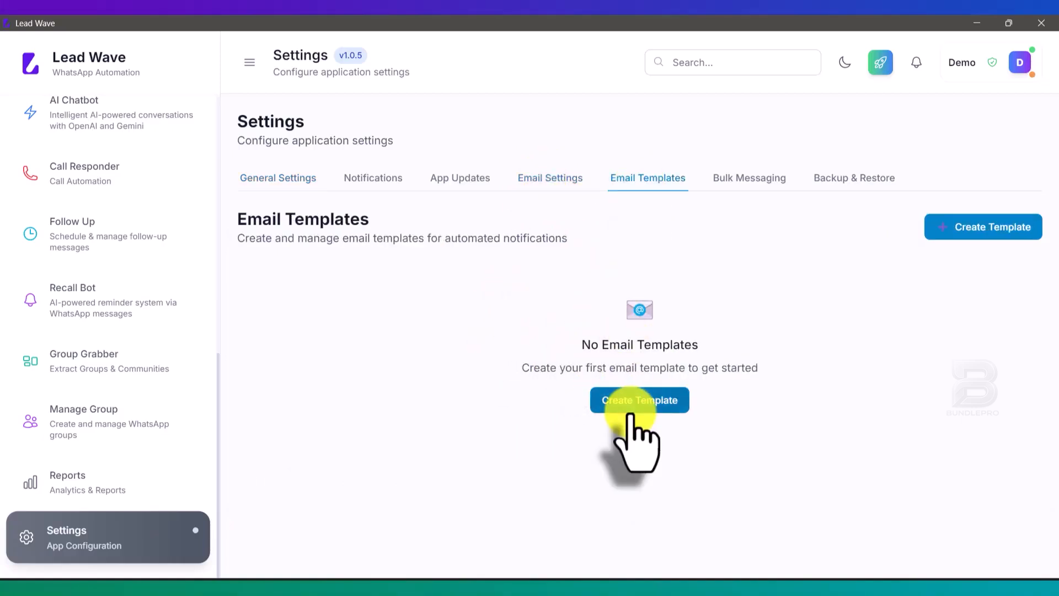
{"action": "left_click", "coordinate": [554, 180]}
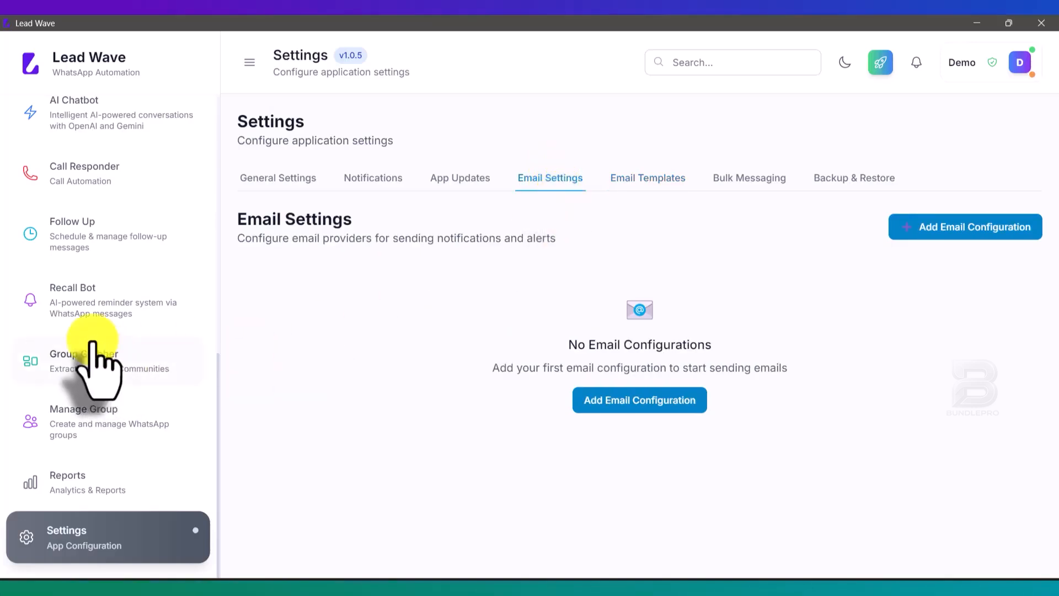
Step: Return to the chatbot flows and open the Test flow for editing
{"action": "scroll", "coordinate": [94, 366], "scroll_direction": "up", "scroll_amount": 3}
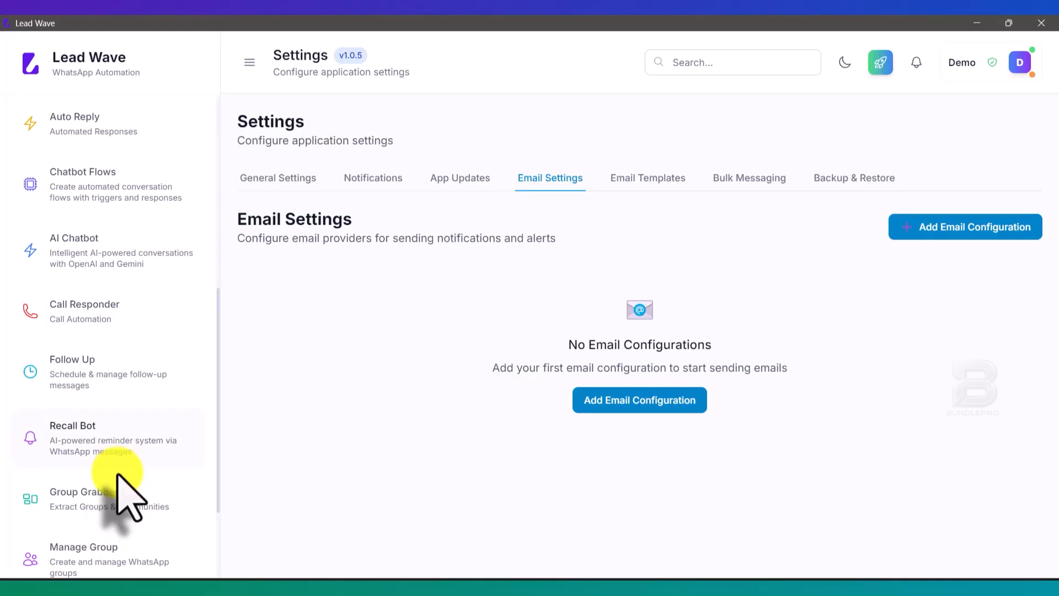
{"action": "scroll", "coordinate": [122, 435], "scroll_direction": "down", "scroll_amount": 1}
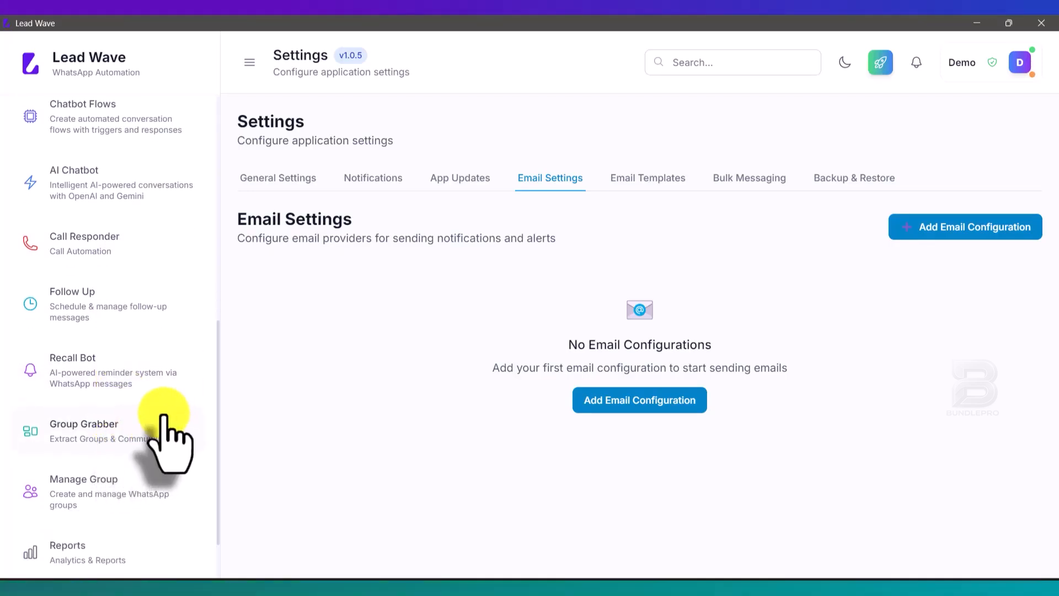
{"action": "scroll", "coordinate": [155, 331], "scroll_direction": "up", "scroll_amount": 1}
{"action": "left_click", "coordinate": [133, 177]}
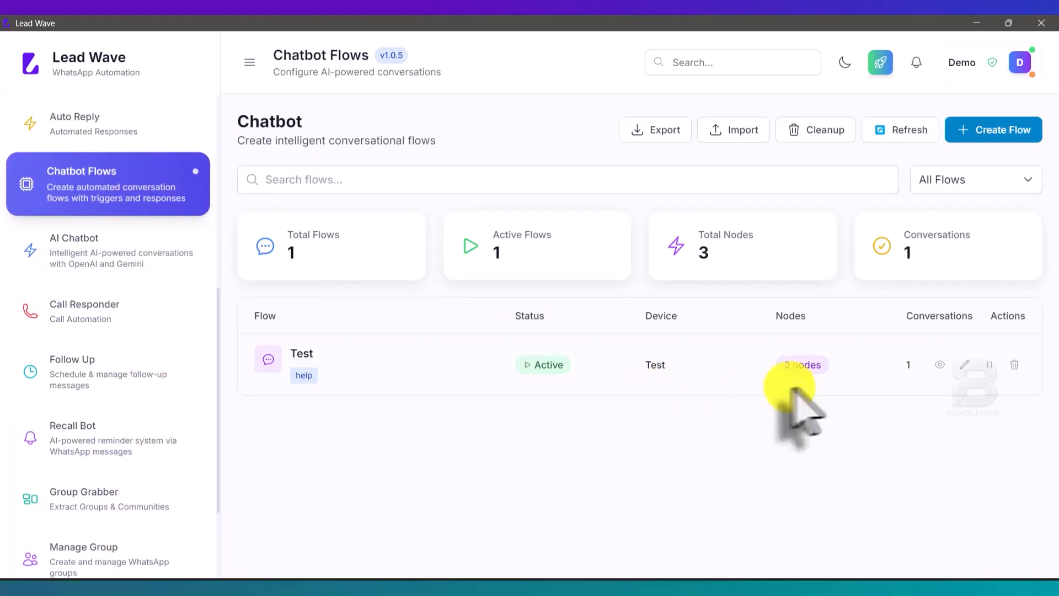
{"action": "left_click", "coordinate": [964, 366]}
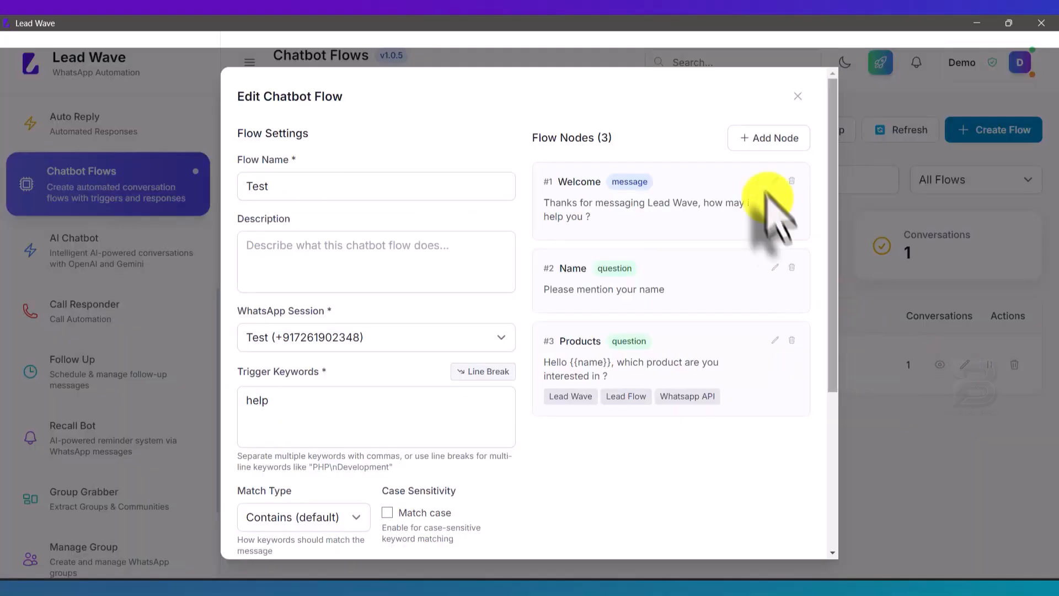
Step: Start another node of type Action, review its webhook, path and next-node options, and cancel it
{"action": "left_click", "coordinate": [770, 138]}
{"action": "scroll", "coordinate": [552, 243], "scroll_direction": "down", "scroll_amount": 1}
{"action": "scroll", "coordinate": [546, 253], "scroll_direction": "down", "scroll_amount": 2}
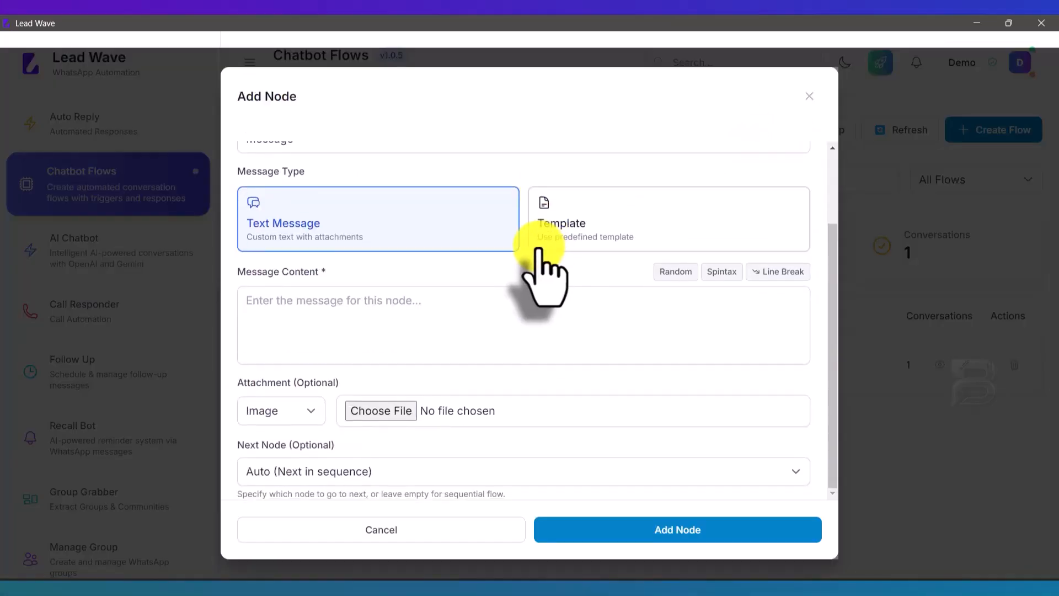
{"action": "scroll", "coordinate": [466, 265], "scroll_direction": "up", "scroll_amount": 3}
{"action": "left_click", "coordinate": [340, 237]}
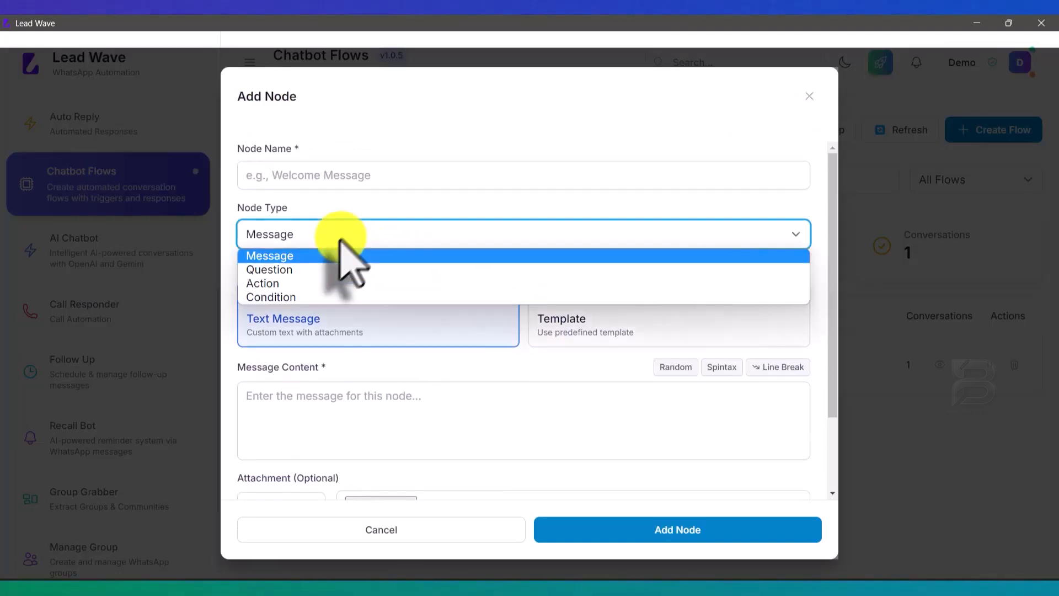
{"action": "left_click", "coordinate": [315, 283]}
{"action": "scroll", "coordinate": [390, 395], "scroll_direction": "down", "scroll_amount": 4}
{"action": "scroll", "coordinate": [390, 395], "scroll_direction": "down", "scroll_amount": 2}
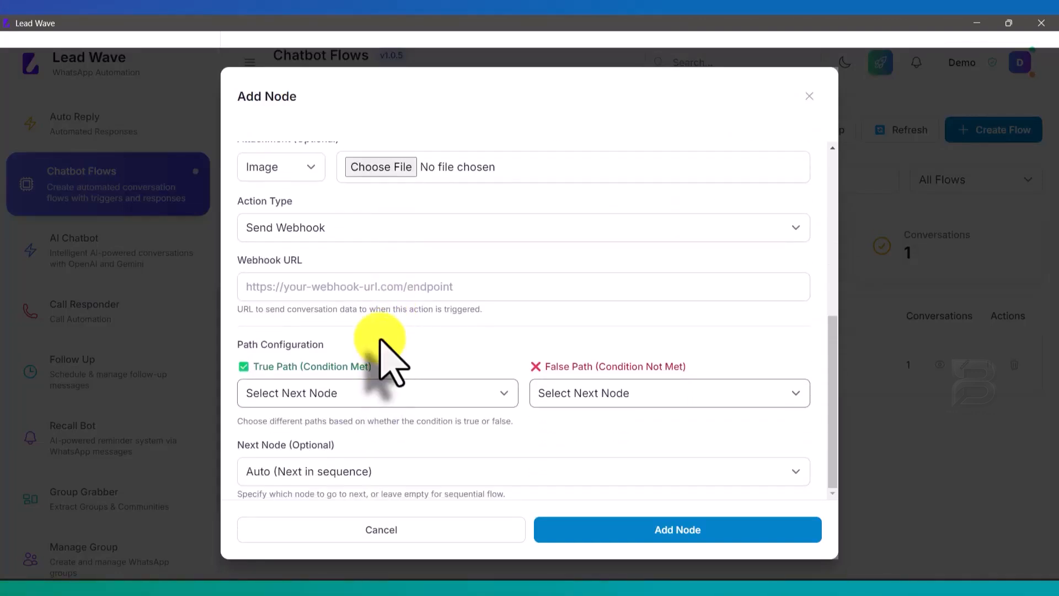
{"action": "scroll", "coordinate": [419, 364], "scroll_direction": "up", "scroll_amount": 4}
{"action": "scroll", "coordinate": [418, 355], "scroll_direction": "up", "scroll_amount": 2}
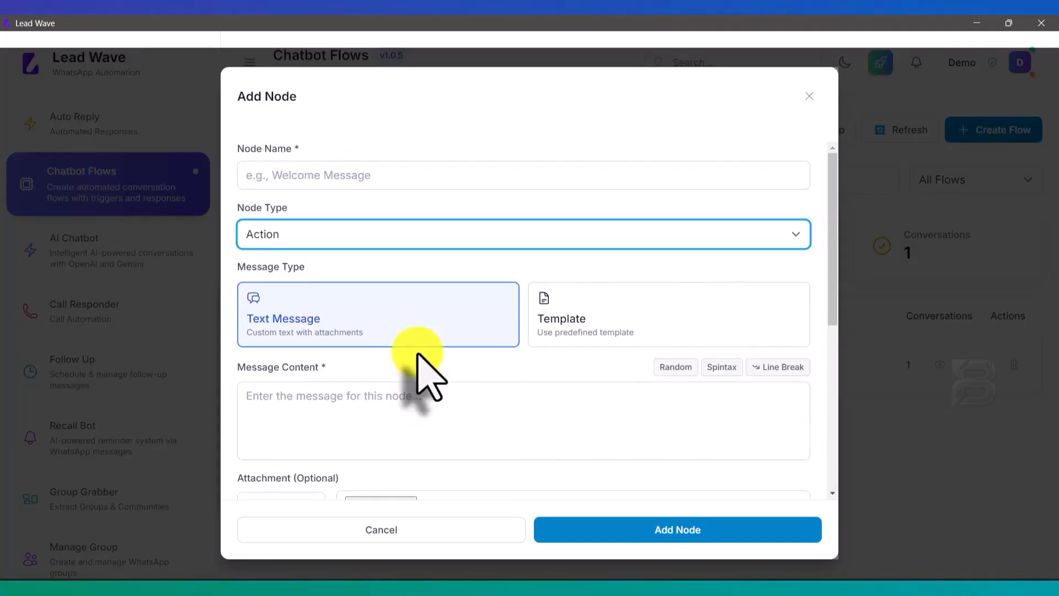
{"action": "left_click", "coordinate": [409, 538]}
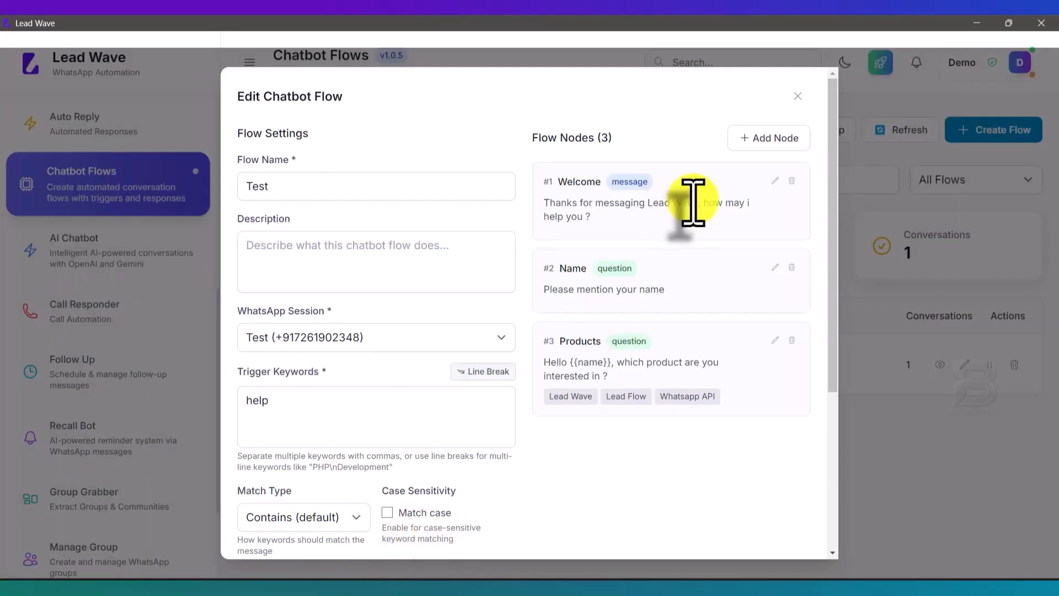